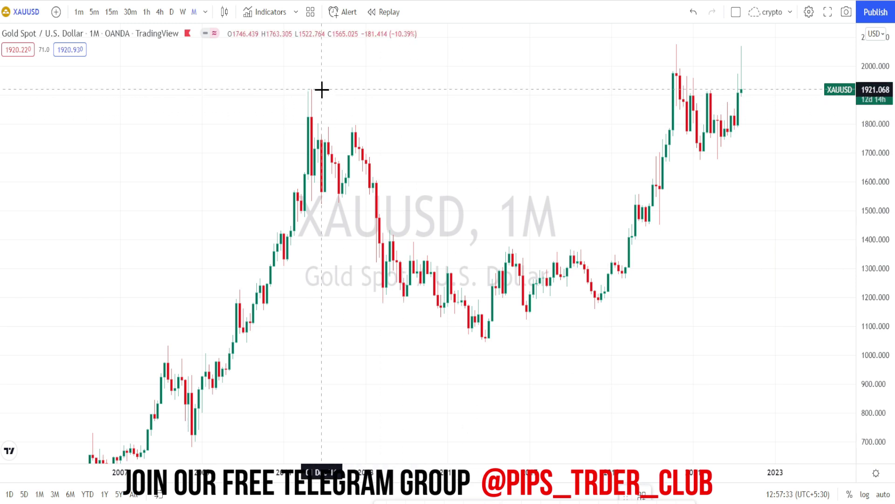
Place horizontal lines at about 1919.028 on the 2011 peak and 2067.983 on the March 2022 high, and brush the post-2011 decline
key("alt+h")
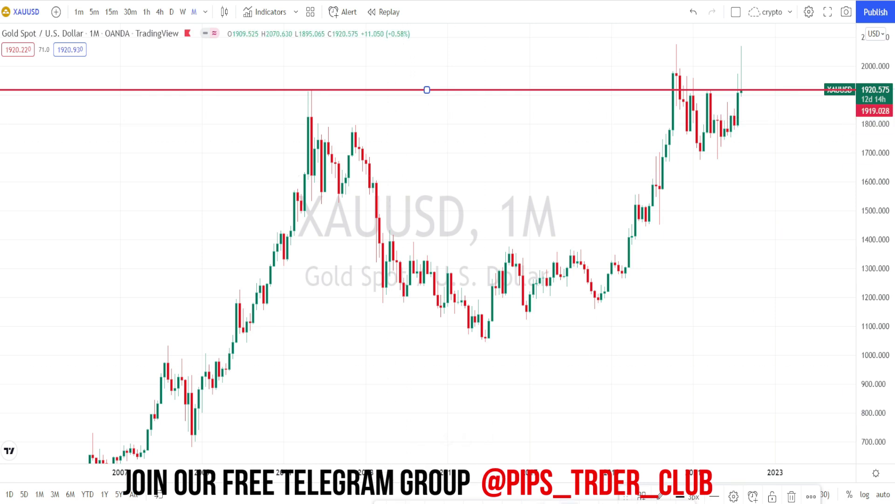
left_click_drag(336, 96, 479, 295)
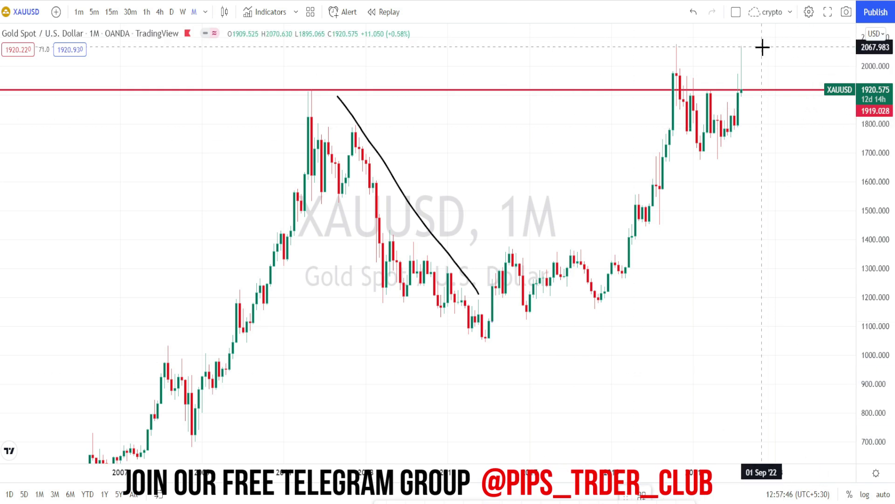
key("alt+h")
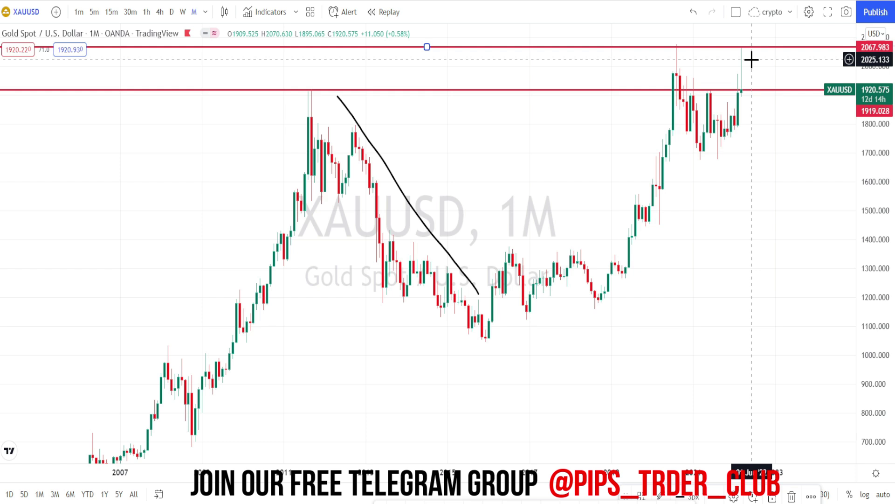
Undo the last drawings, circle the 2011–2012 secondary highs with the brush, and brush an arrow down the decline that follows
key("ctrl+z")
key("ctrl+z")
mouse_move(360, 132)
left_mouse_down()
mouse_move(320, 136)
mouse_move(345, 124)
mouse_move(321, 135)
mouse_move(439, 256)
mouse_move(434, 294)
left_mouse_up()
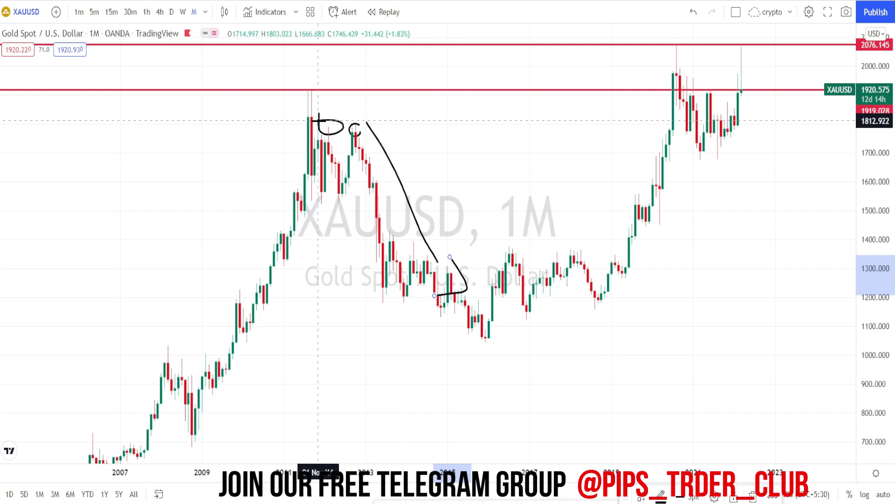
mouse_move(357, 122)
left_mouse_down()
mouse_move(365, 132)
mouse_move(349, 135)
left_mouse_up()
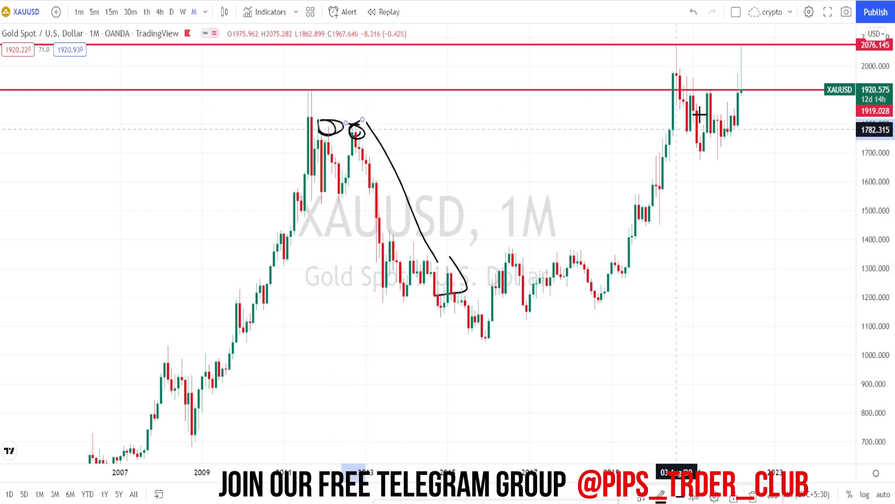
mouse_move(705, 110)
left_mouse_down()
mouse_move(741, 33)
mouse_move(752, 116)
left_mouse_up()
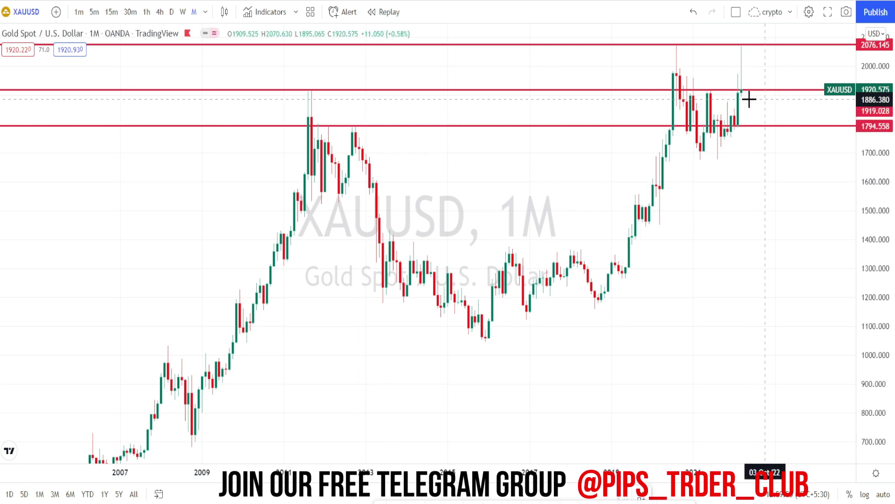
Brush a pullback from the current price to the 1794.558 line, and trace the 2010–2013 double top with its fall
mouse_move(749, 93)
left_mouse_down()
mouse_move(754, 122)
mouse_move(772, 116)
left_mouse_up()
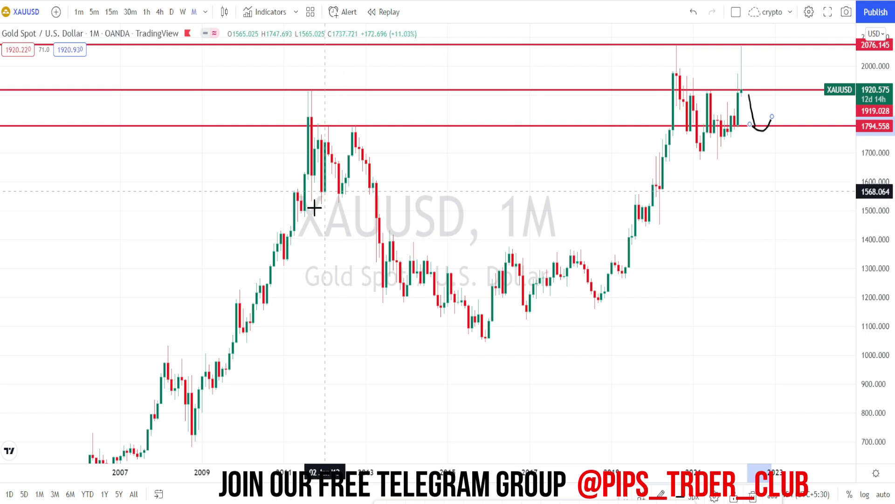
mouse_move(247, 330)
left_mouse_down()
mouse_move(311, 120)
mouse_move(339, 189)
mouse_move(358, 120)
mouse_move(362, 127)
mouse_move(352, 125)
mouse_move(394, 301)
left_mouse_up()
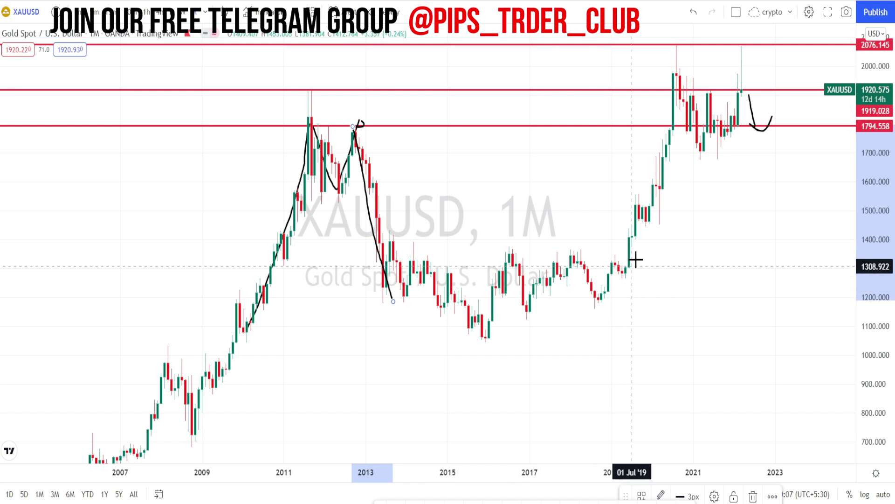
Brush the 2020–2022 double top with a projected fall, circle its key highs and lows and the 2011–2012 tops, and undo the drawings
mouse_move(647, 219)
left_mouse_down()
mouse_move(636, 212)
mouse_move(639, 223)
mouse_move(647, 216)
mouse_move(632, 205)
mouse_move(659, 225)
mouse_move(662, 212)
left_mouse_up()
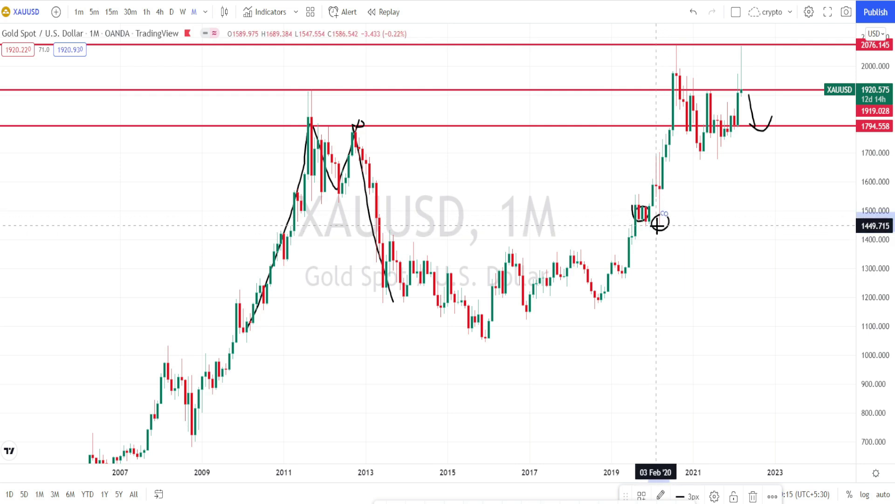
mouse_move(665, 226)
left_mouse_down()
mouse_move(680, 43)
mouse_move(717, 161)
mouse_move(744, 41)
left_mouse_up()
mouse_move(673, 42)
left_mouse_down()
mouse_move(692, 49)
mouse_move(680, 44)
left_mouse_up()
mouse_move(358, 125)
left_mouse_down()
mouse_move(366, 135)
mouse_move(353, 120)
left_mouse_up()
mouse_move(292, 119)
left_mouse_down()
mouse_move(326, 131)
mouse_move(308, 120)
left_mouse_up()
left_click_drag(742, 43, 791, 266)
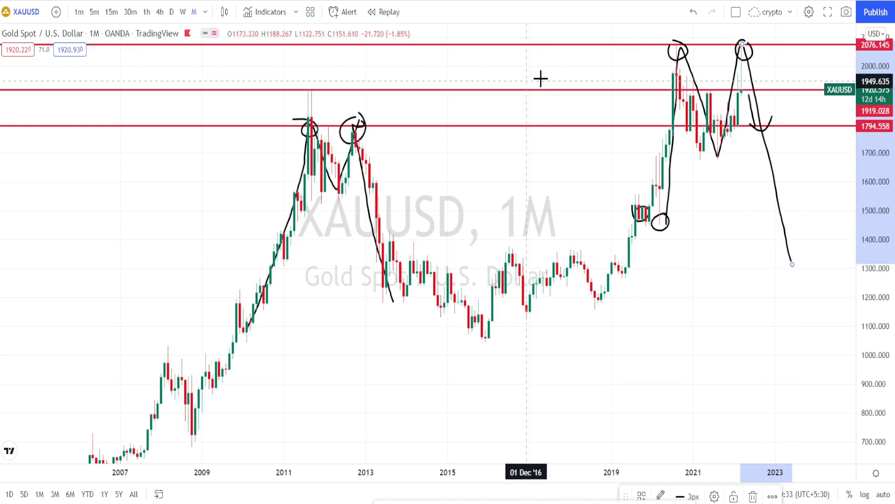
left_click(695, 16)
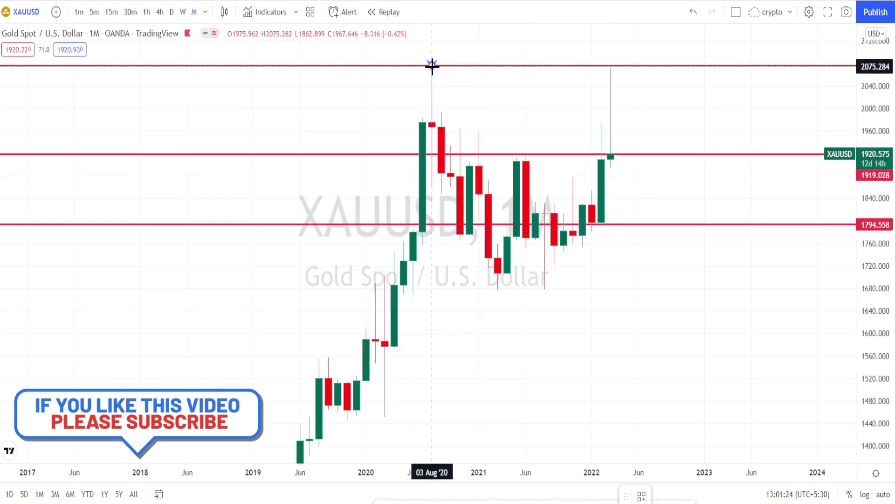
Draw a path arrow through the August 2020 to March 2022 swing highs and lows, ending in a mid-2022 drop, and undo it
left_click(432, 66)
left_click(498, 291)
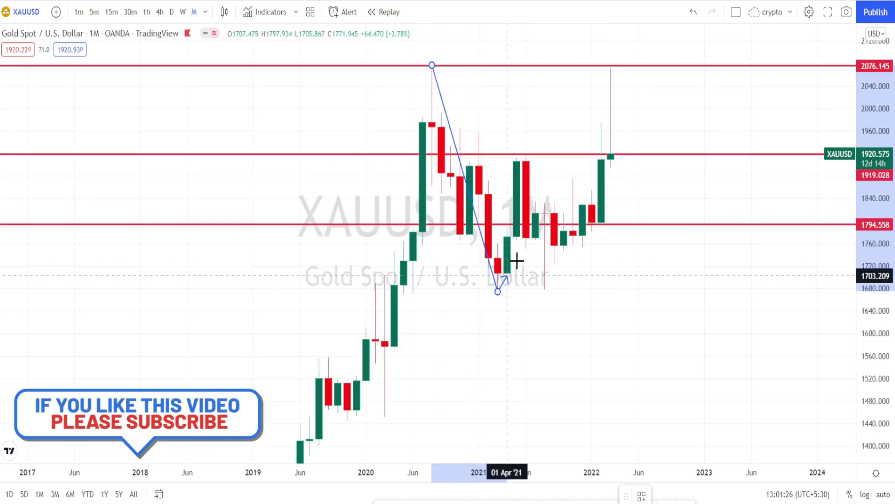
left_click(526, 152)
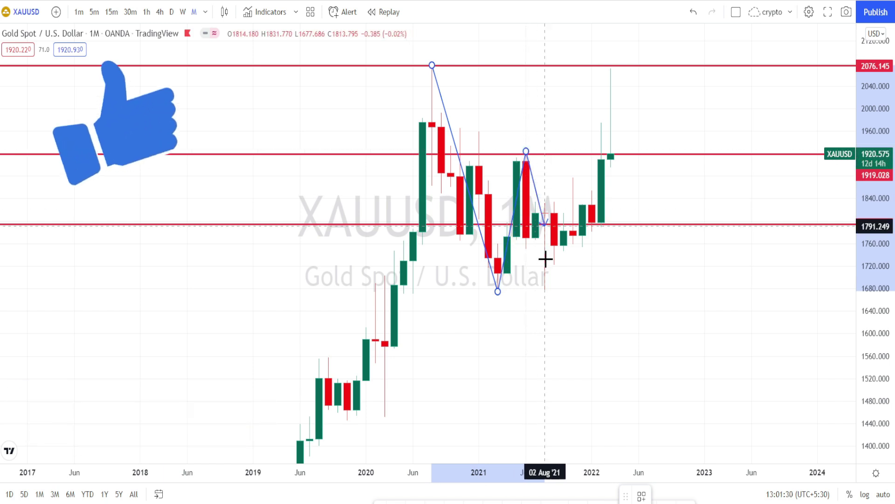
left_click(545, 288)
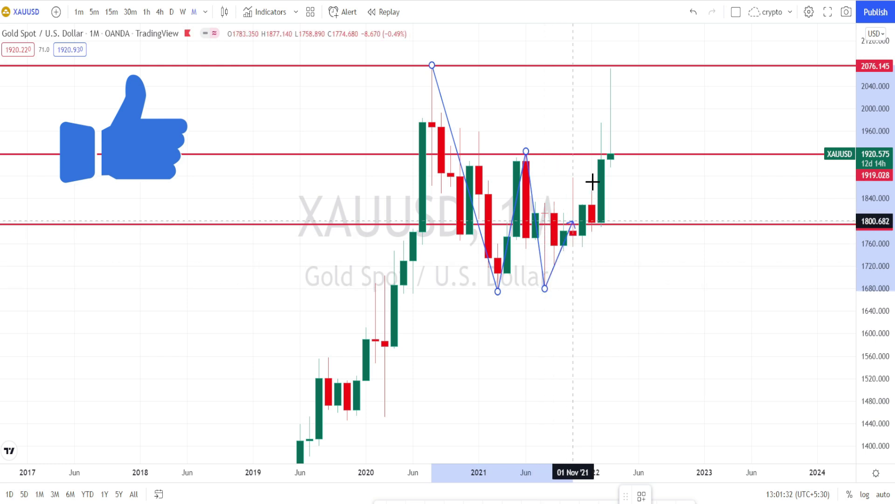
left_click(611, 67)
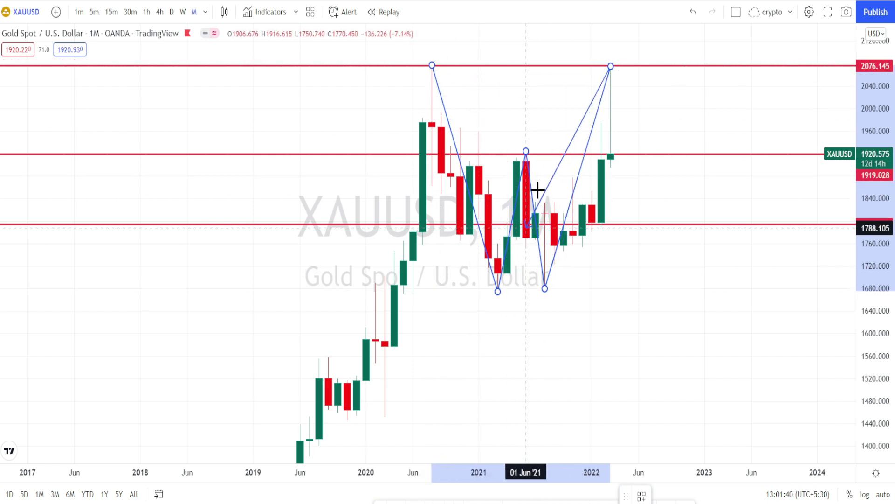
double_click(649, 138)
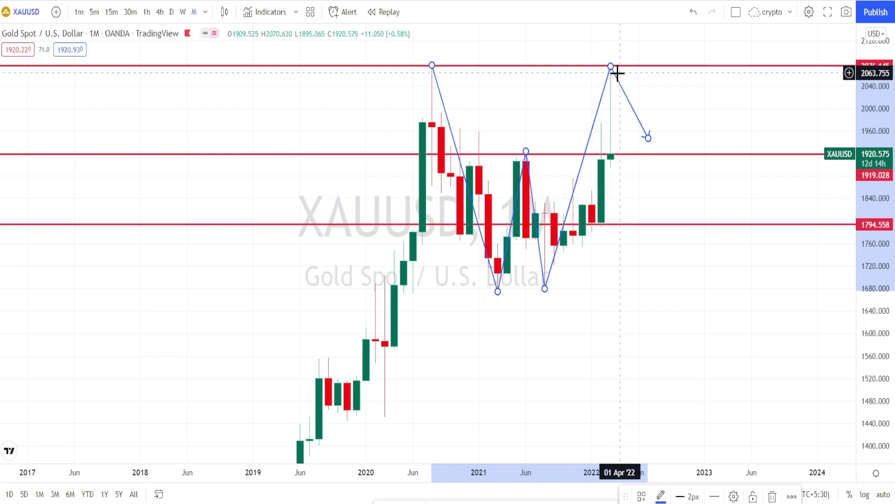
left_click(619, 93)
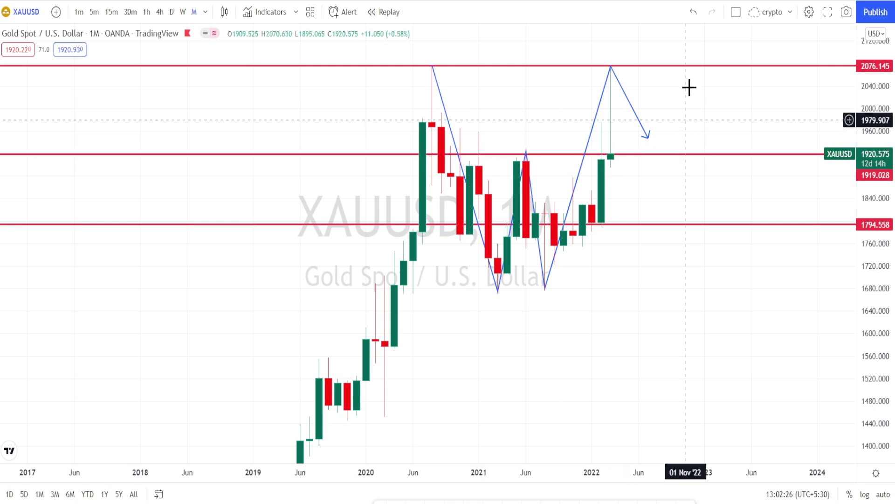
left_click(694, 13)
Draw a path arrow from the 2020 low through the 2020 top, 2021 low and March 2022 top, dropping back to the starting level
key("alt+t")
left_click(385, 412)
left_click(432, 71)
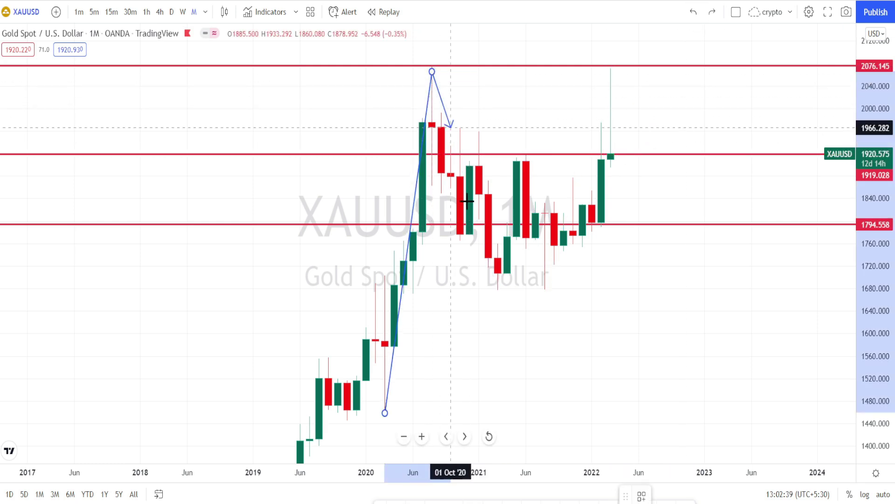
left_click(497, 295)
left_click(610, 67)
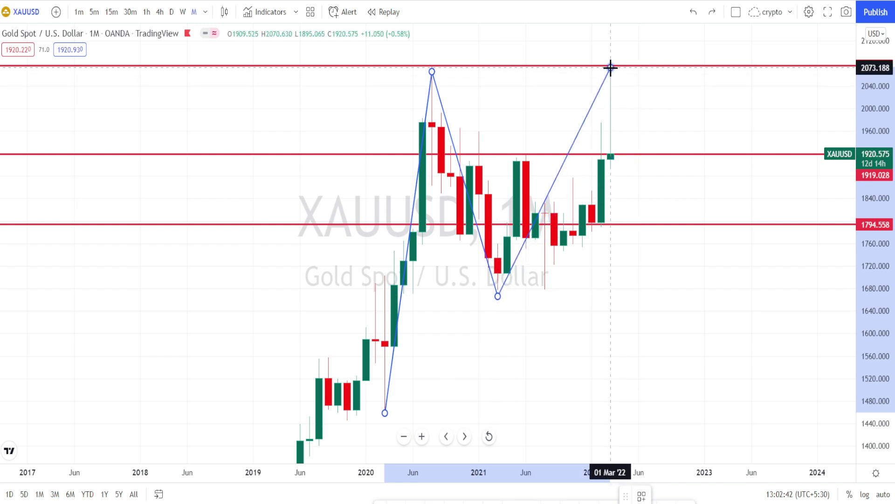
double_click(658, 410)
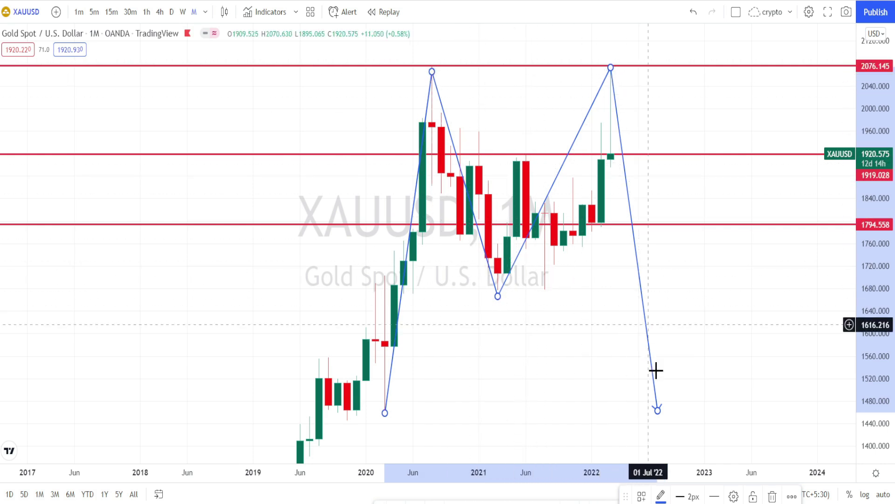
Brush circles around the two tops and the two 2021 lows of the double-top pattern
mouse_move(611, 52)
left_mouse_down()
mouse_move(632, 58)
mouse_move(601, 48)
mouse_move(620, 39)
left_mouse_up()
left_click_drag(423, 51, 423, 57)
mouse_move(488, 266)
left_mouse_down()
mouse_move(500, 280)
mouse_move(491, 272)
left_mouse_up()
mouse_move(546, 272)
left_mouse_down()
mouse_move(552, 291)
mouse_move(544, 267)
left_mouse_up()
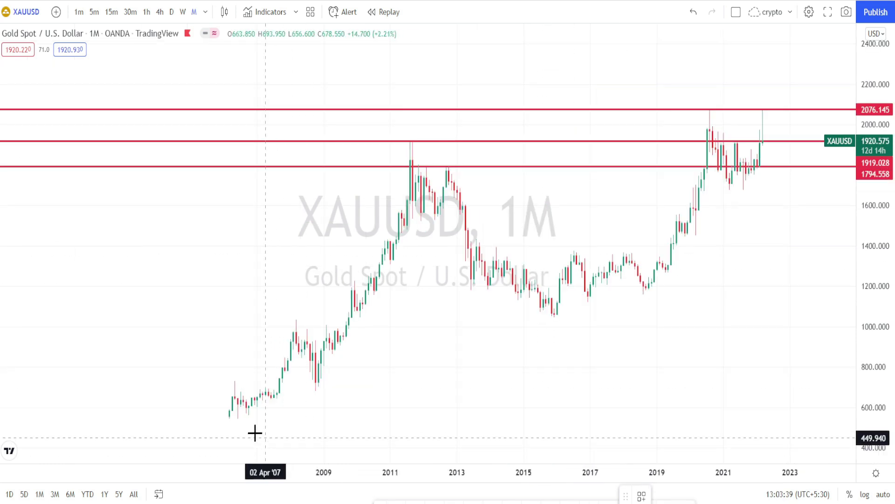
Draw a rising trend line from the 2008 low at about 692.305 along the 2015 and 2018 lows to late 2024
left_click(316, 388)
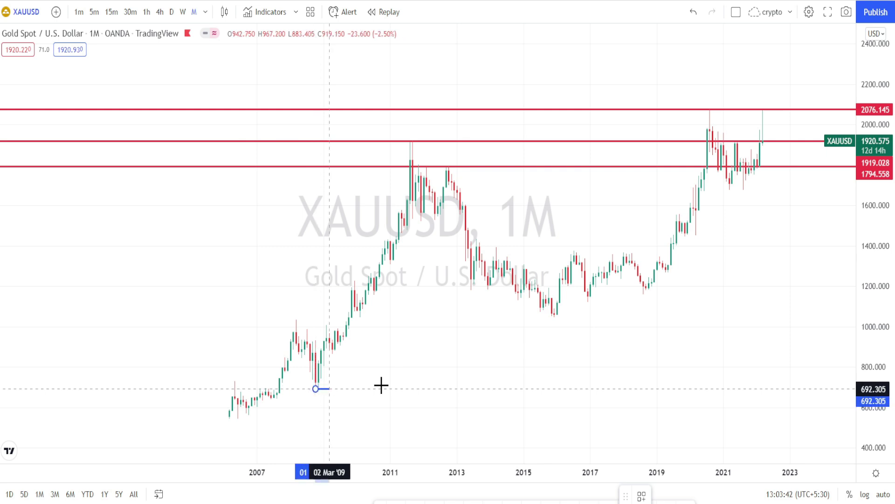
left_click(854, 231)
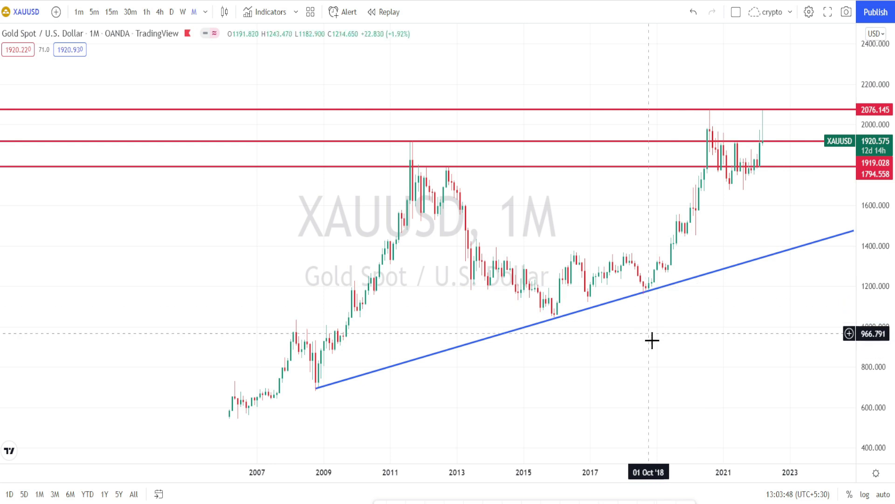
Draw a path from the 2008 low through the 2011 top, 2015 low and 2020 top, down to the trend line and up again
left_click_drag(559, 410, 508, 359)
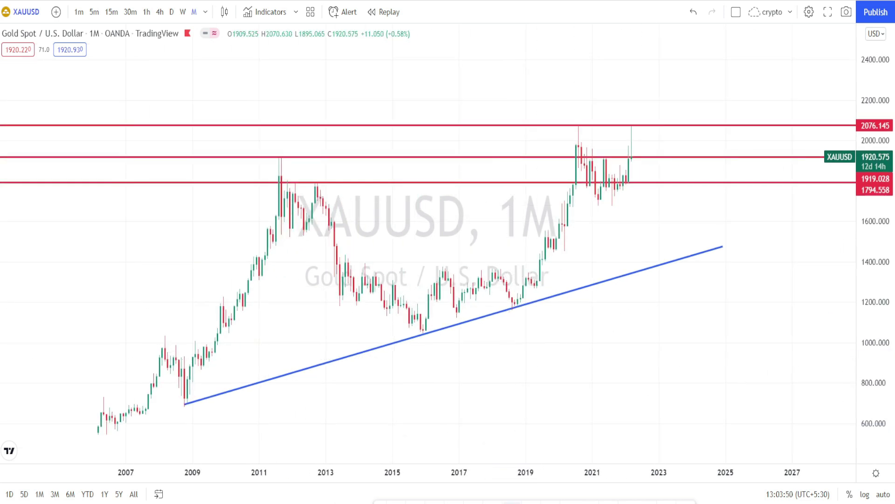
left_click(185, 403)
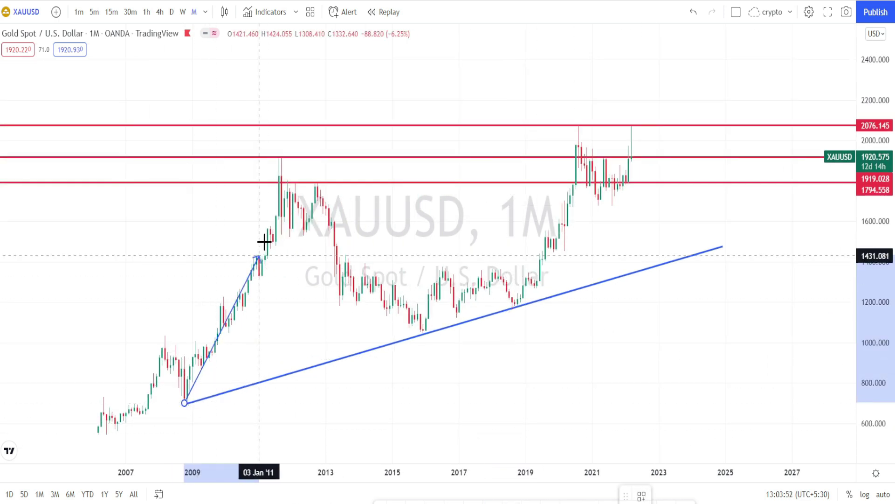
left_click(281, 159)
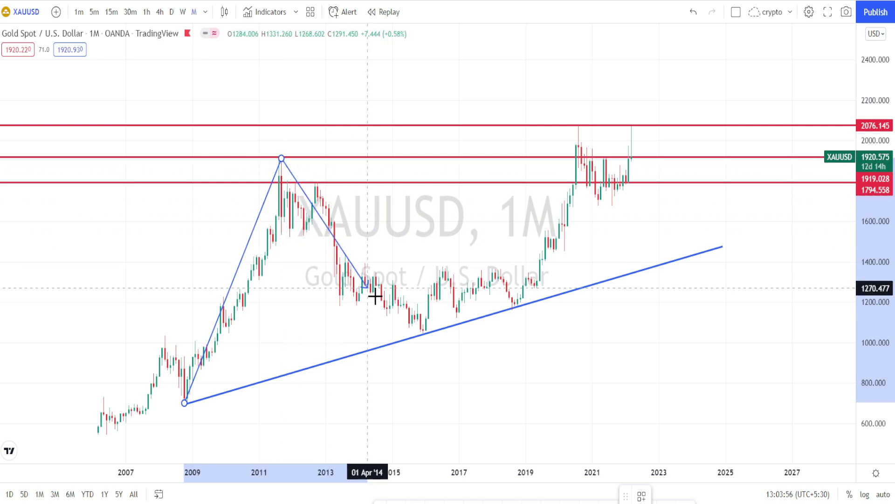
left_click(423, 330)
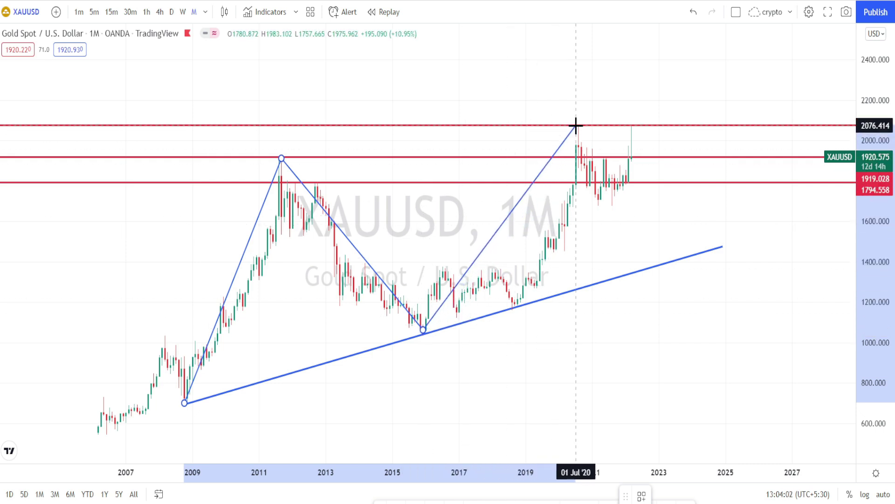
left_click(575, 125)
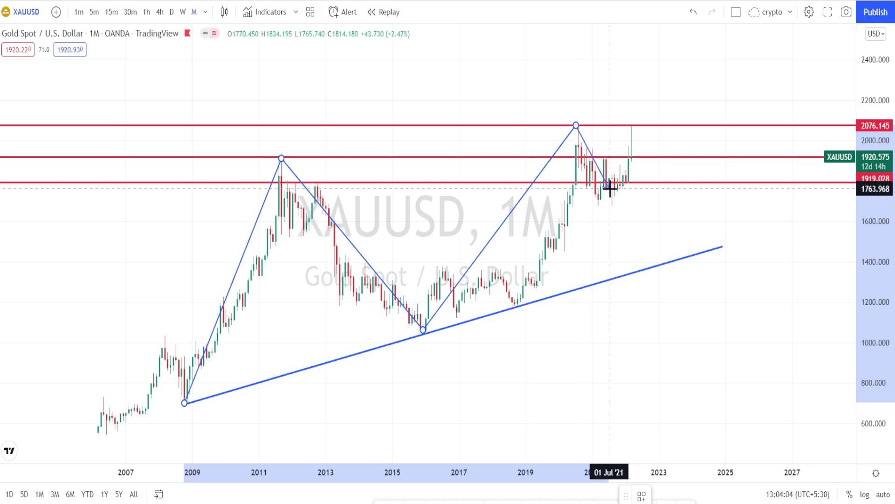
left_click(663, 263)
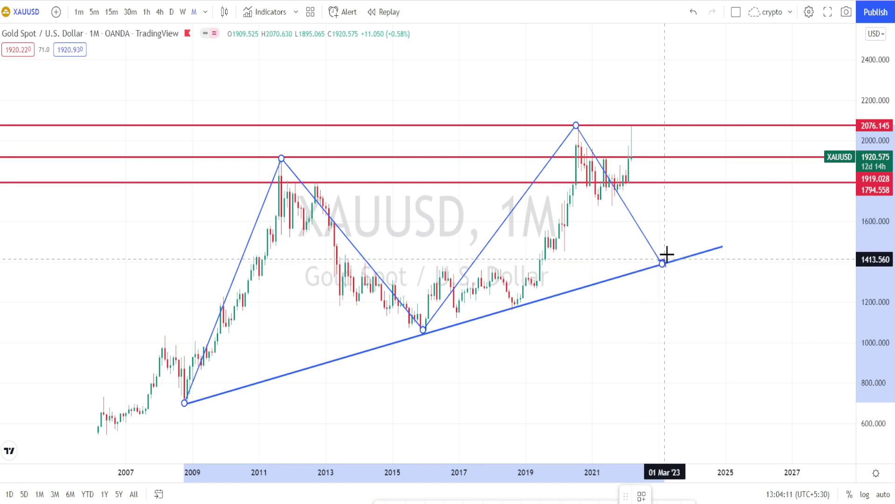
left_click(739, 72)
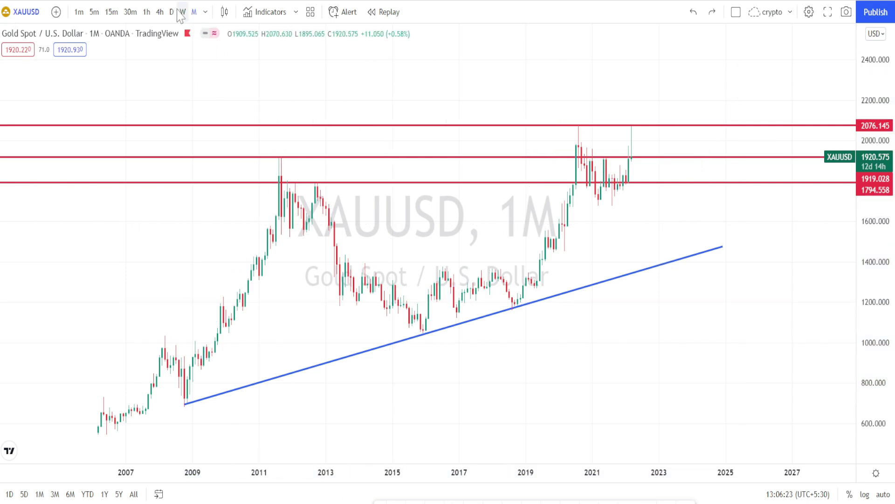
Switch to the daily chart and draw a path arrow from the late-January 2022 low through the February and early-March swings to the March peak
left_click(171, 12)
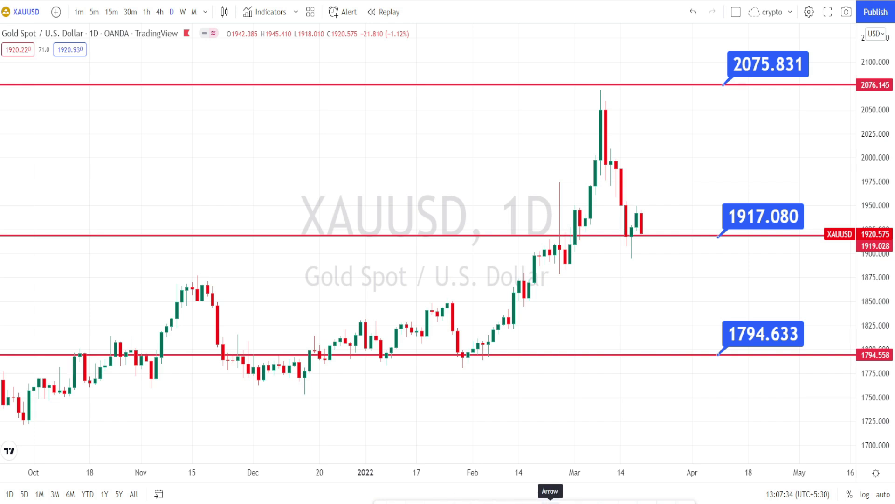
left_click(462, 357)
left_click(524, 272)
left_click(524, 305)
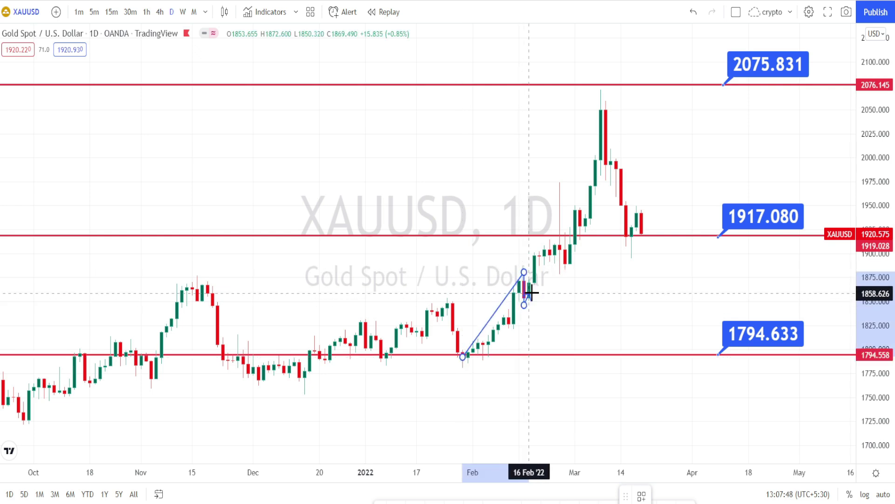
left_click(560, 232)
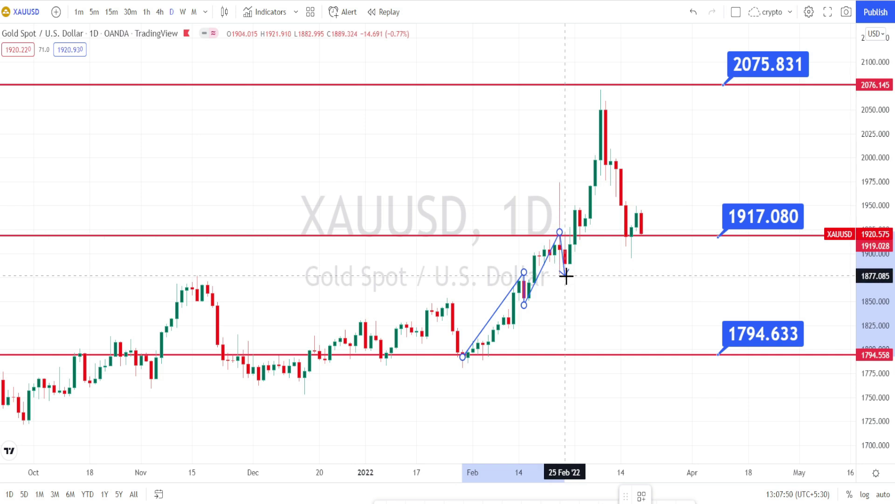
left_click(565, 272)
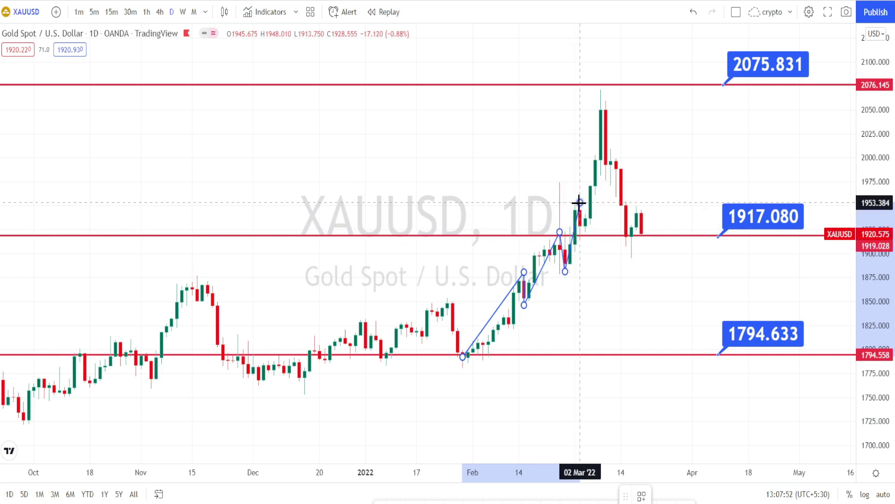
left_click(579, 203)
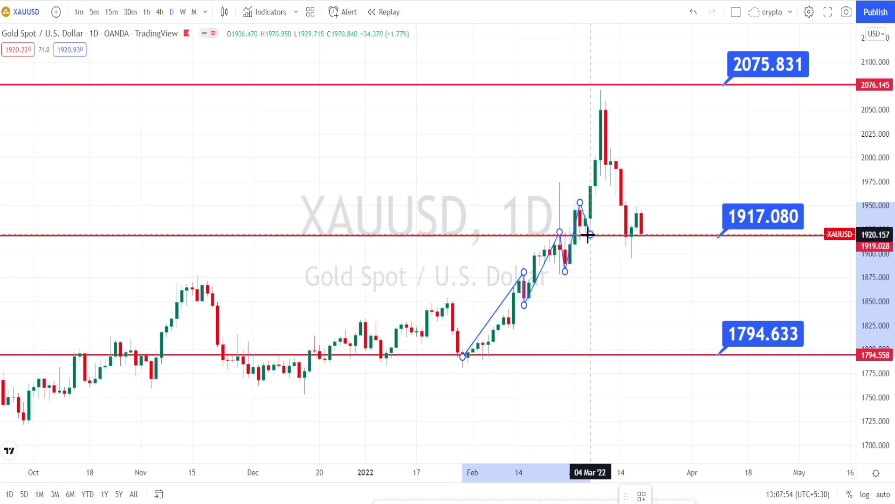
left_click(590, 234)
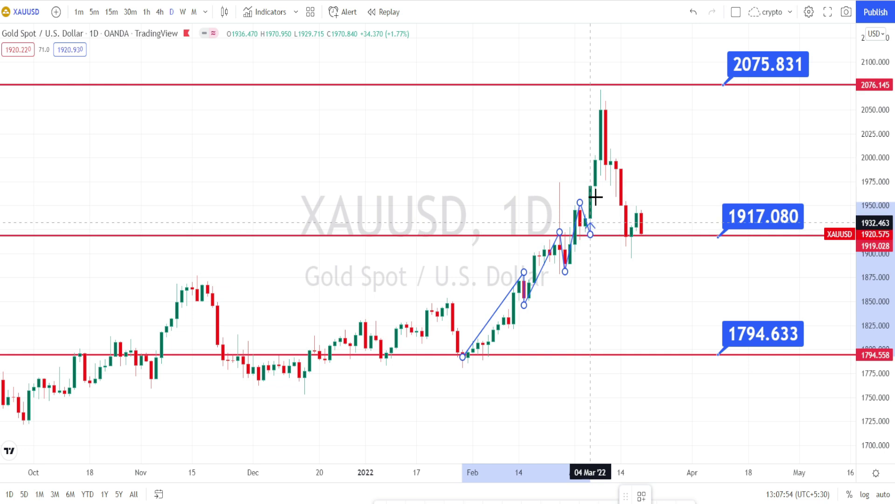
left_click(601, 90)
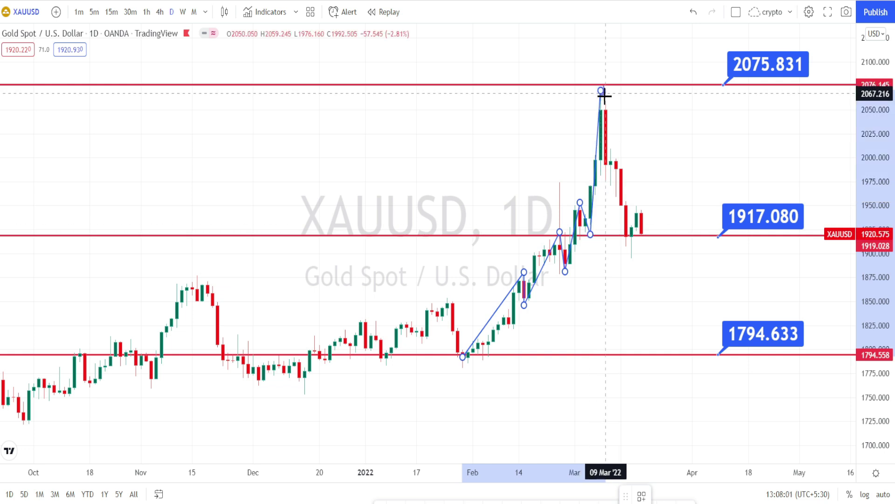
Trace the pullback path from the March peak to the mid-March rebound and brush a circle around the early-March shoulder
left_click(606, 176)
left_click(611, 153)
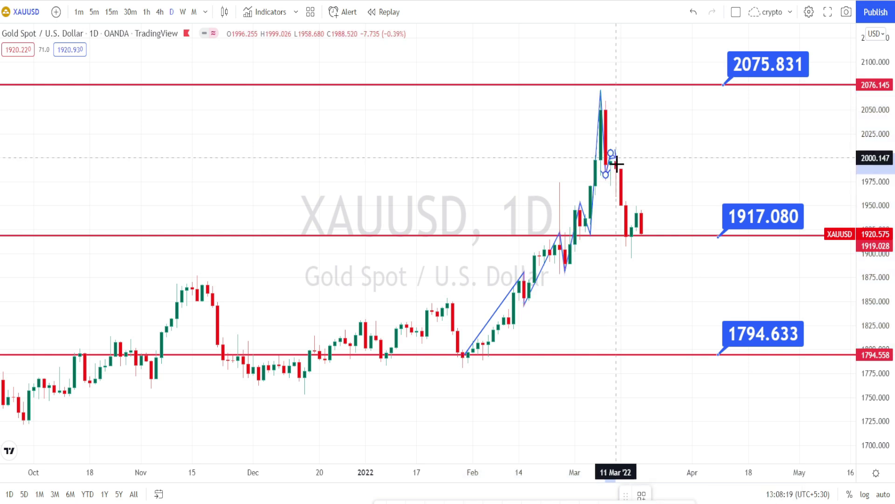
left_click(628, 237)
left_click(637, 200)
mouse_move(588, 227)
left_mouse_down()
mouse_move(576, 225)
mouse_move(571, 206)
mouse_move(646, 203)
mouse_move(649, 222)
mouse_move(618, 214)
mouse_move(636, 200)
mouse_move(568, 216)
left_mouse_up()
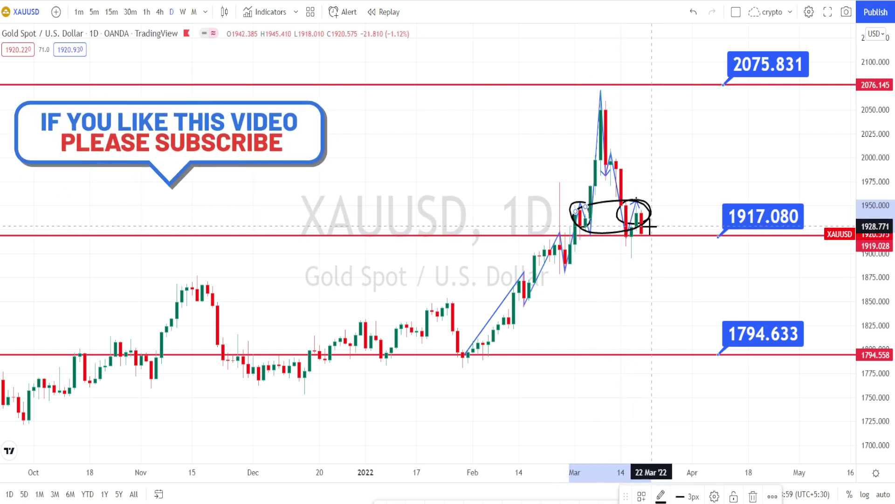
key("ctrl+z")
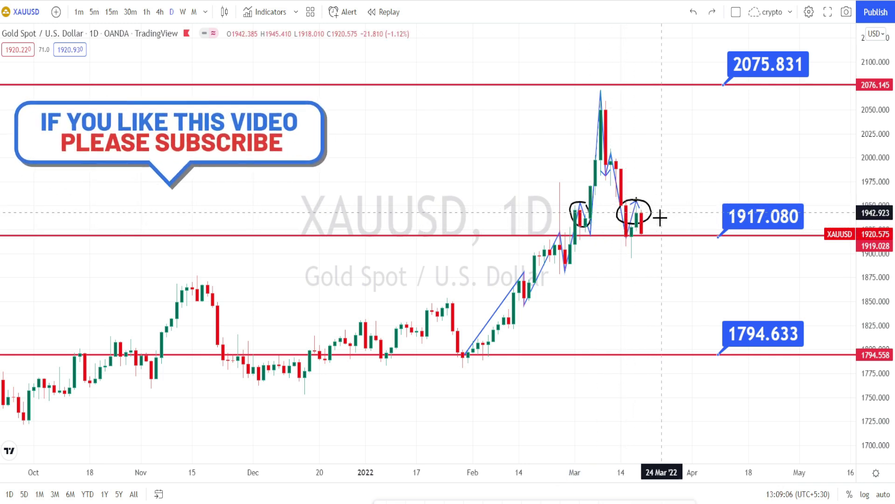
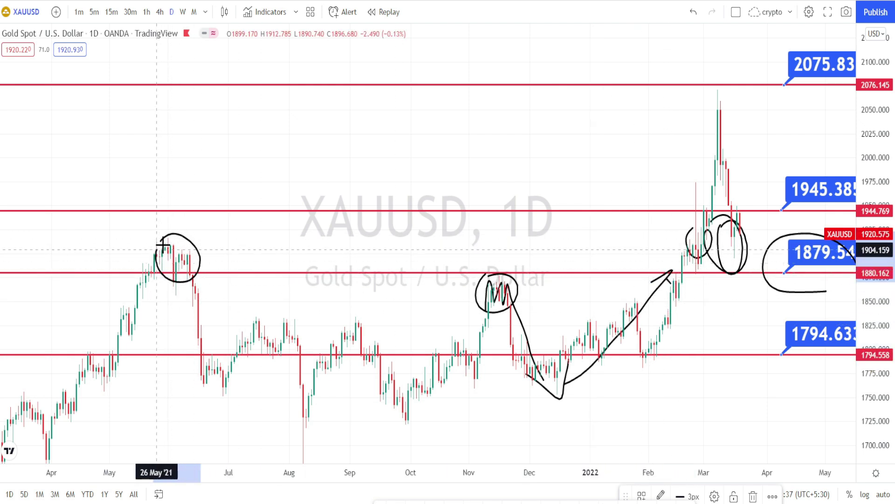
Brush an M shape over the June 2021 top with its drop to late June, and add a stroke leading towards October
left_click_drag(143, 295, 167, 247)
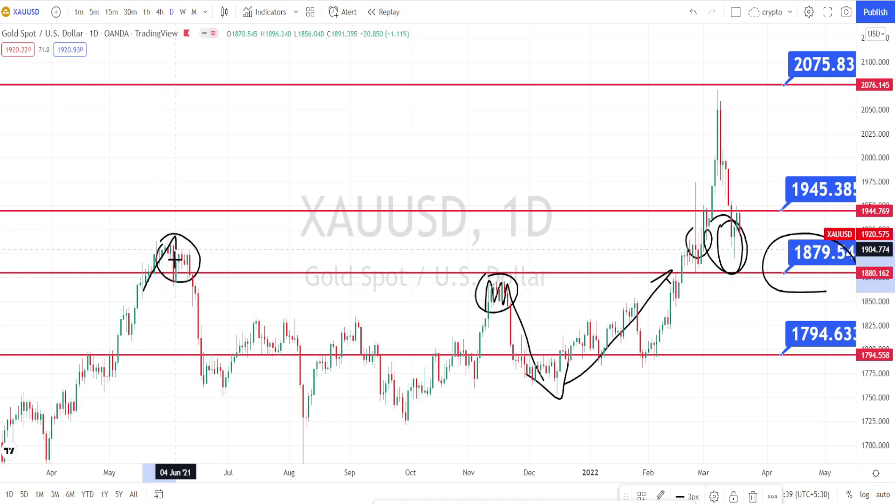
left_click_drag(208, 325, 217, 369)
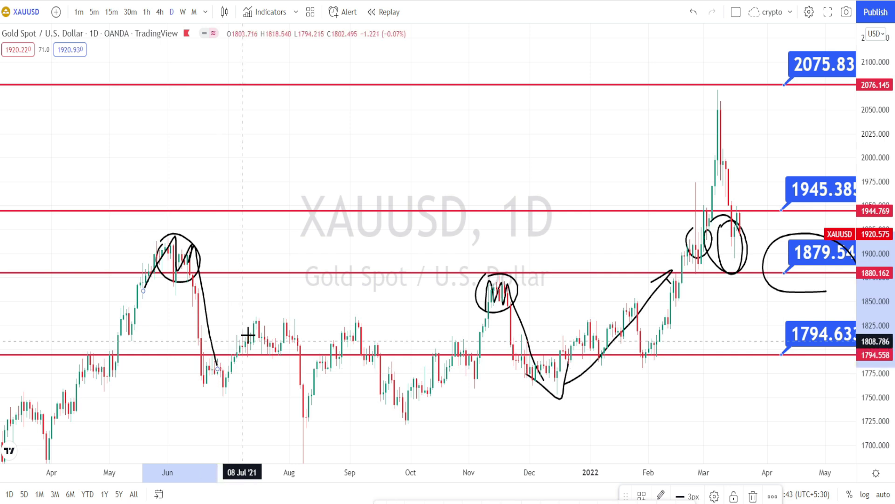
mouse_move(232, 232)
left_mouse_down()
mouse_move(365, 249)
mouse_move(430, 242)
mouse_move(413, 262)
left_mouse_up()
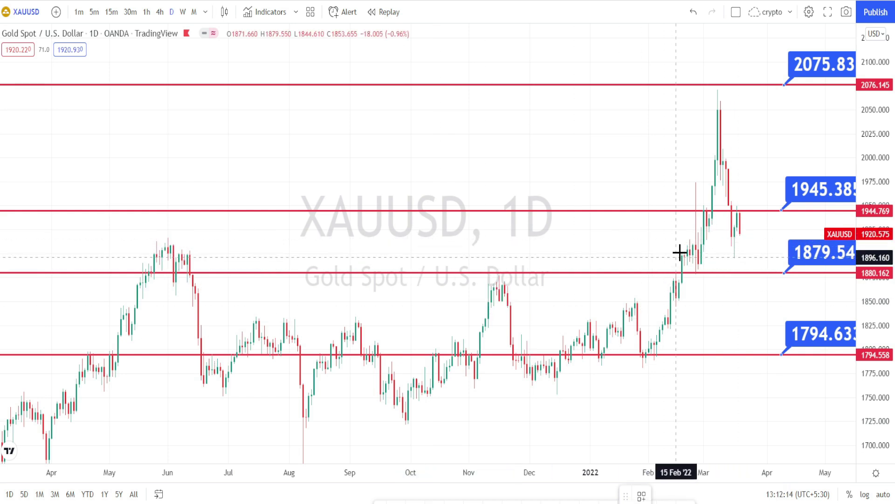
Brush loops over the February–March 2022 lows and the June and November 2021 tops, and circle the 1879.546 price label
mouse_move(689, 241)
left_mouse_down()
mouse_move(728, 257)
mouse_move(731, 240)
mouse_move(737, 279)
left_mouse_up()
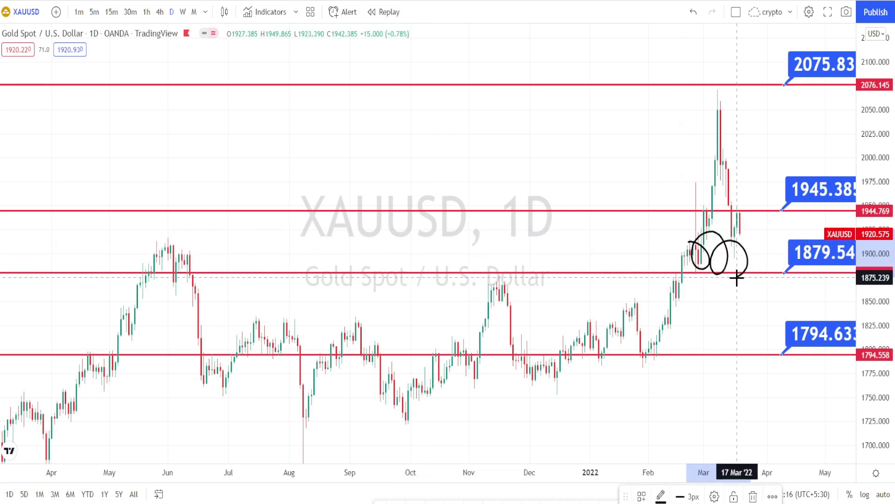
left_click_drag(150, 247, 201, 253)
left_click_drag(440, 257, 491, 260)
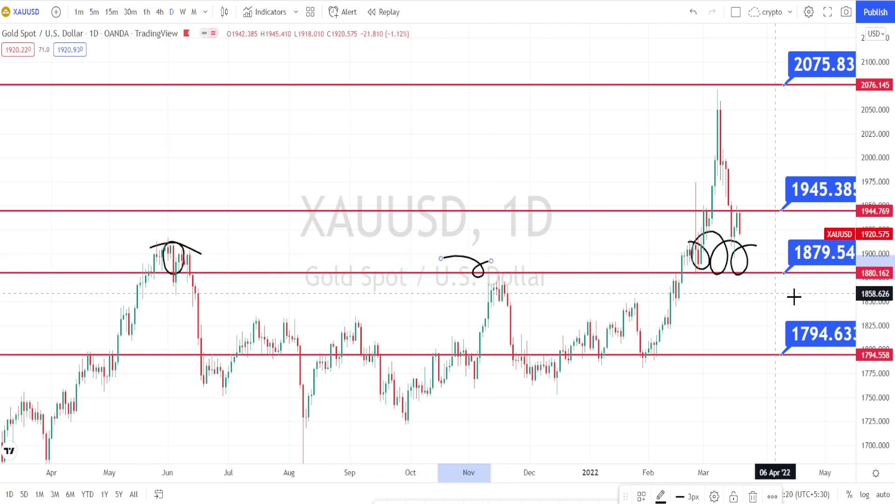
left_click_drag(815, 292, 796, 230)
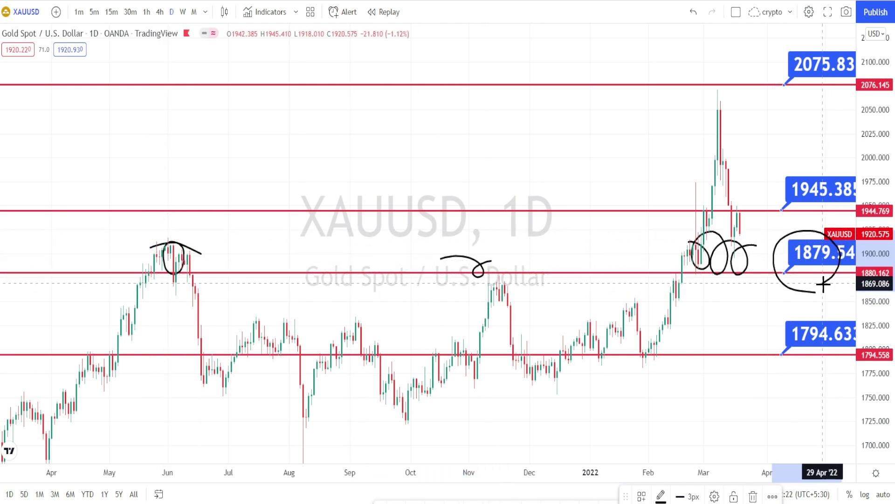
left_click_drag(736, 274, 762, 317)
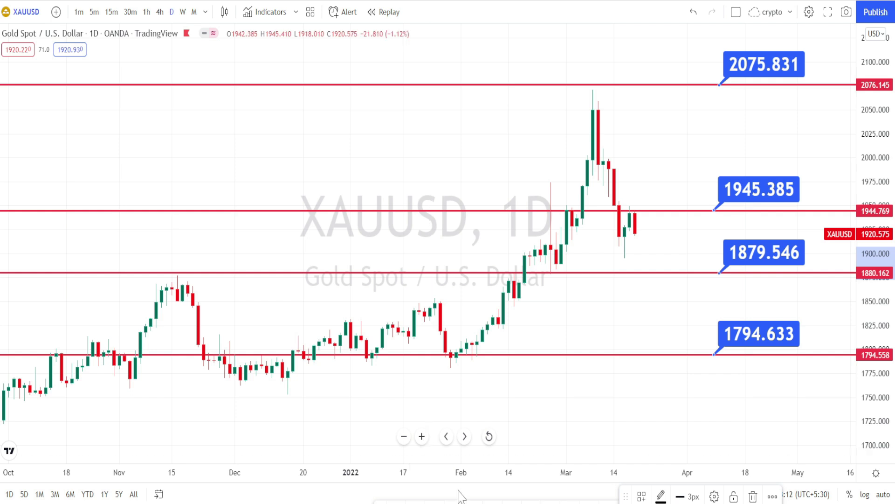
Draw a path from the late-January low through the late-February high, the 1879.546 level and the March peak to the mid-March low
left_click(454, 357)
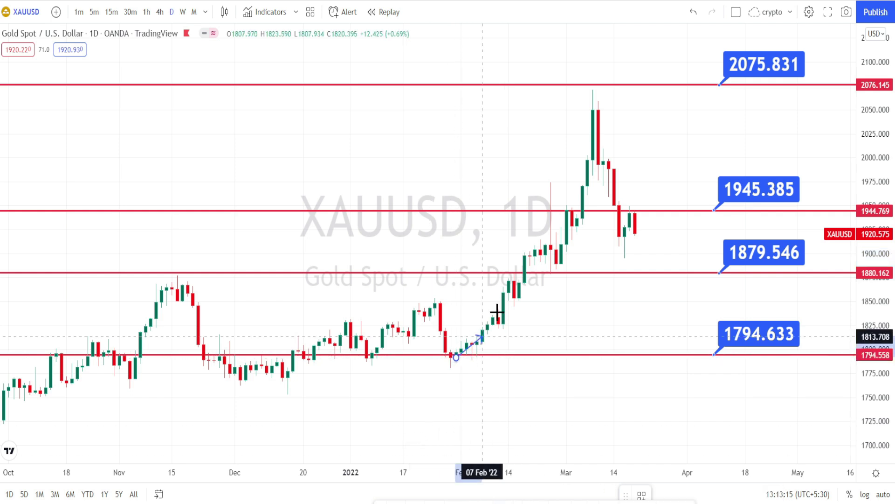
left_click(550, 184)
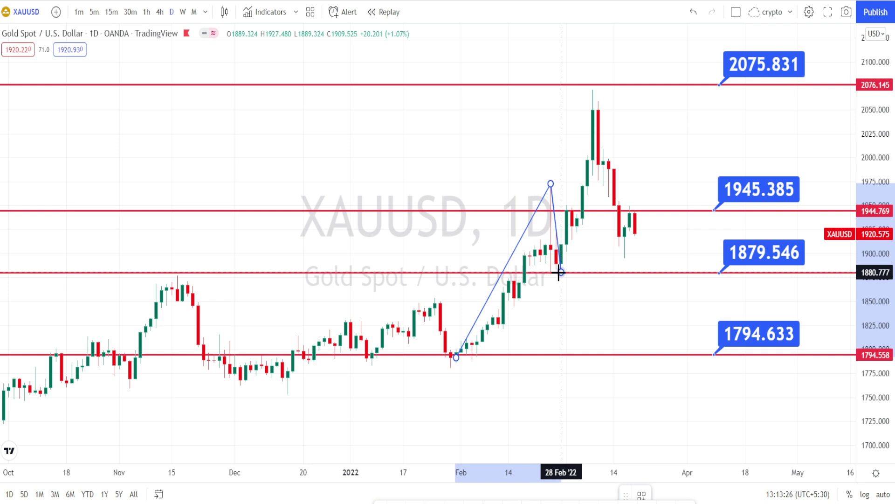
left_click(559, 273)
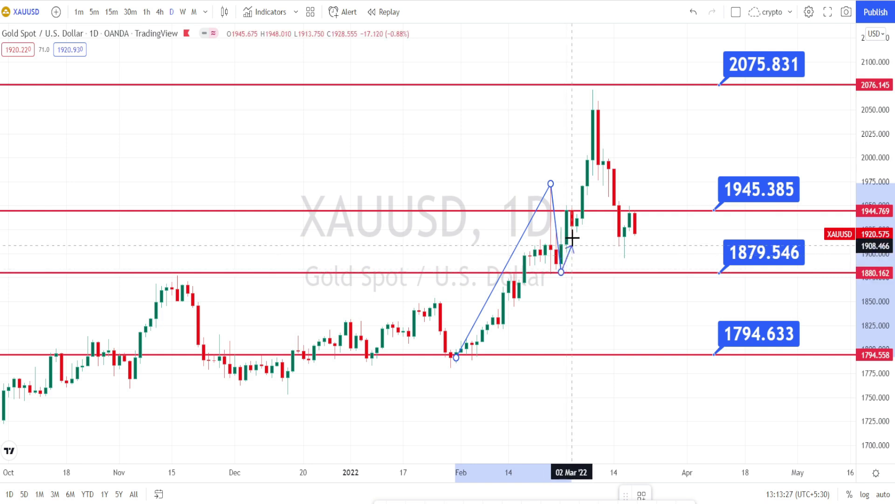
left_click(595, 99)
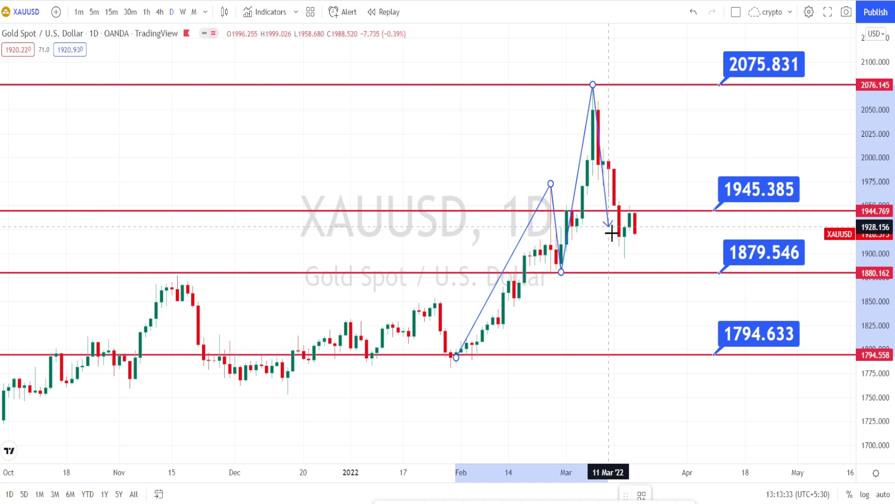
left_click(624, 265)
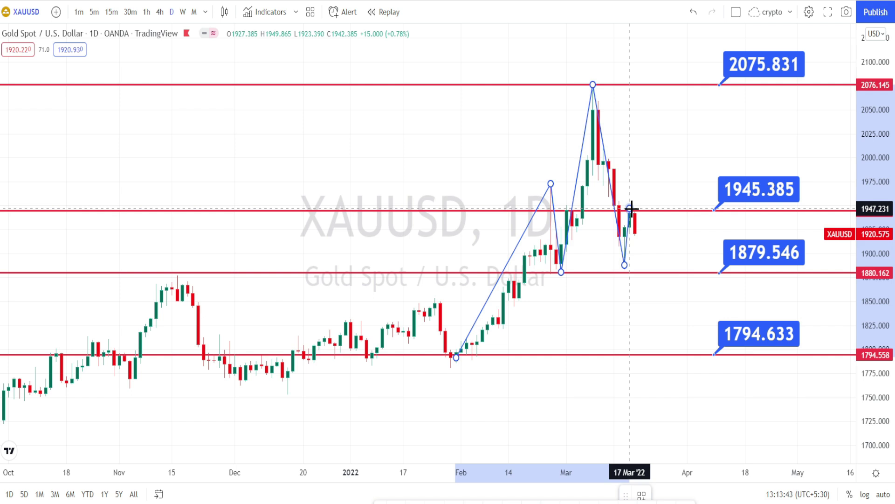
Project a falling path from the 1945.385 level through the 1879.546 level down to the 1794.633 level
left_click(635, 214)
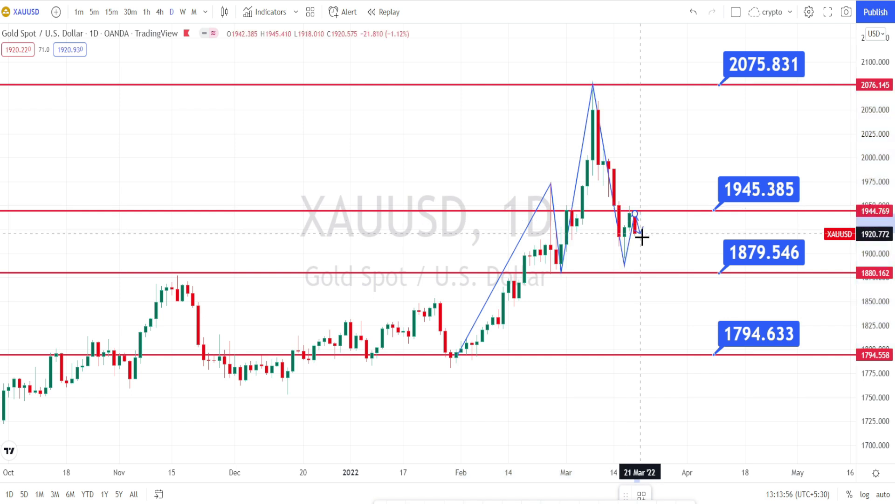
left_click(655, 272)
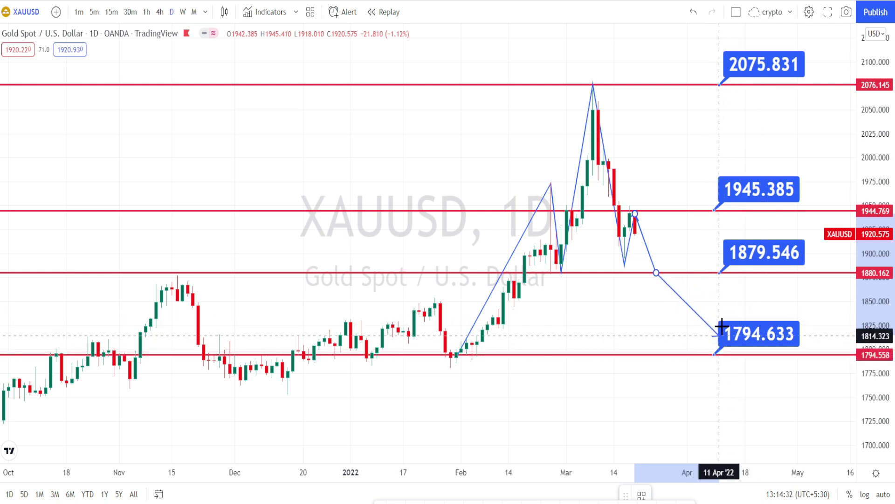
left_click(703, 354)
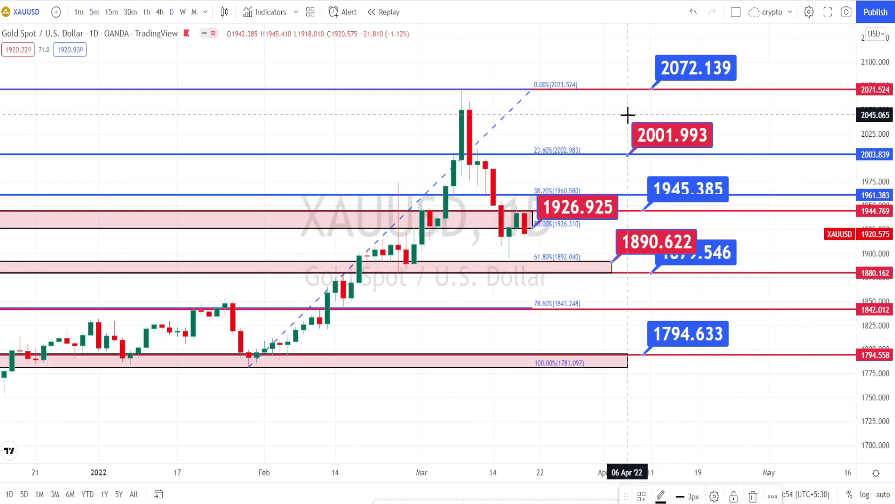
Brush circles around the price labels 2001.993, 1926.925, 1890.622 and 1945.385
mouse_move(628, 114)
left_mouse_down()
mouse_move(673, 105)
mouse_move(732, 138)
mouse_move(621, 144)
left_mouse_up()
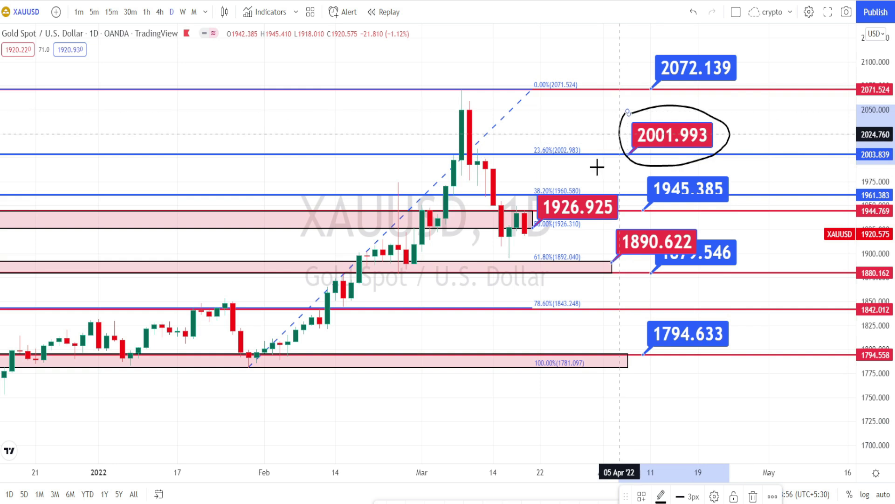
mouse_move(542, 190)
left_mouse_down()
mouse_move(583, 192)
mouse_move(612, 230)
mouse_move(541, 196)
left_mouse_up()
mouse_move(612, 237)
left_mouse_down()
mouse_move(625, 218)
mouse_move(660, 216)
mouse_move(635, 276)
mouse_move(627, 261)
left_mouse_up()
mouse_move(720, 110)
left_mouse_down()
mouse_move(645, 70)
mouse_move(738, 41)
mouse_move(706, 95)
left_mouse_up()
mouse_move(636, 173)
left_mouse_down()
mouse_move(720, 164)
mouse_move(654, 173)
mouse_move(657, 196)
left_mouse_up()
mouse_move(662, 233)
left_mouse_down()
mouse_move(690, 224)
mouse_move(753, 252)
mouse_move(657, 259)
left_mouse_up()
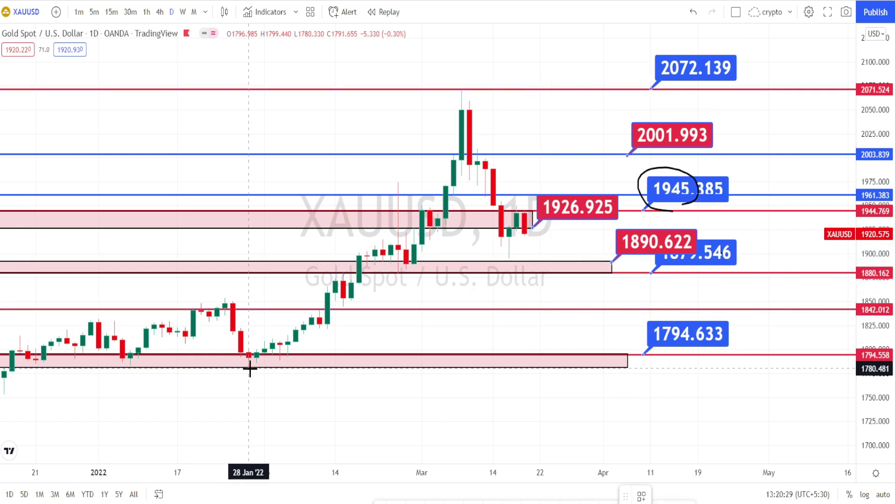
Draw a rising parallel channel from the 28 January low at 1780.481 to 12 April at 1958.922, with its upper line through the 24 February high
mouse_move(250, 367)
left_mouse_down()
mouse_move(350, 344)
mouse_move(660, 197)
left_mouse_up()
left_click(659, 198)
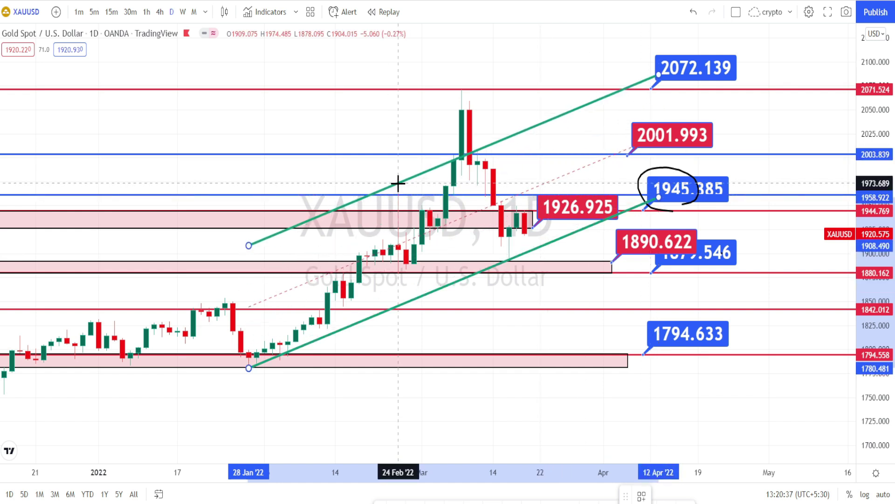
left_click(394, 184)
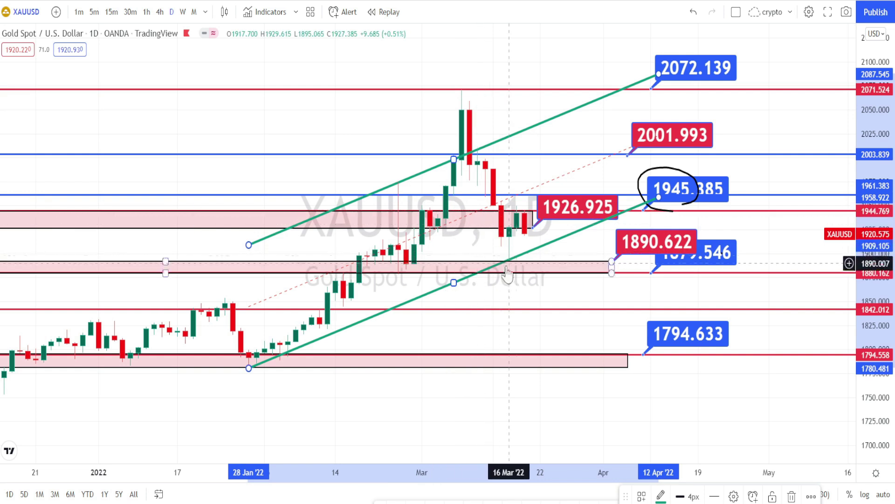
left_click(452, 293)
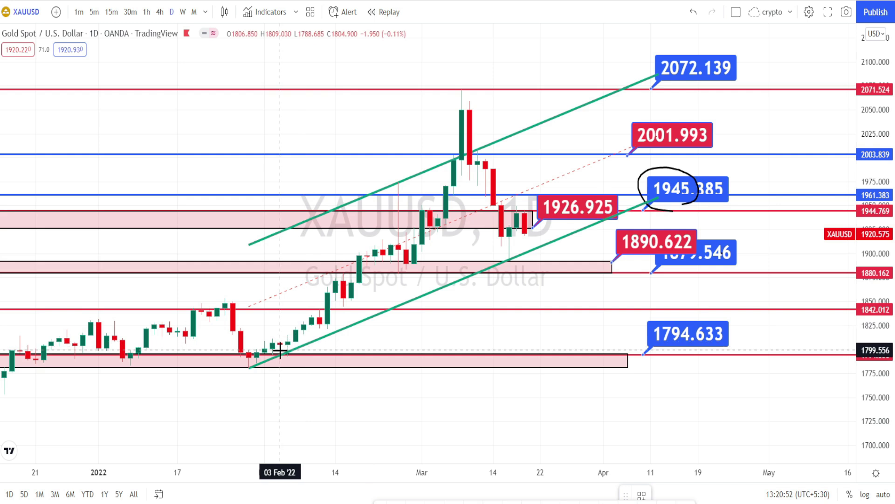
Brush a rising price wave from early February across the channel and circle the 1890.622 and 1880.777 labels
mouse_move(283, 347)
left_mouse_down()
mouse_move(369, 215)
mouse_move(402, 294)
mouse_move(438, 186)
mouse_move(487, 279)
mouse_move(511, 146)
mouse_move(544, 247)
mouse_move(564, 133)
left_mouse_up()
mouse_move(649, 293)
left_mouse_down()
mouse_move(606, 277)
mouse_move(662, 213)
mouse_move(755, 233)
mouse_move(759, 251)
mouse_move(736, 279)
mouse_move(659, 299)
left_mouse_up()
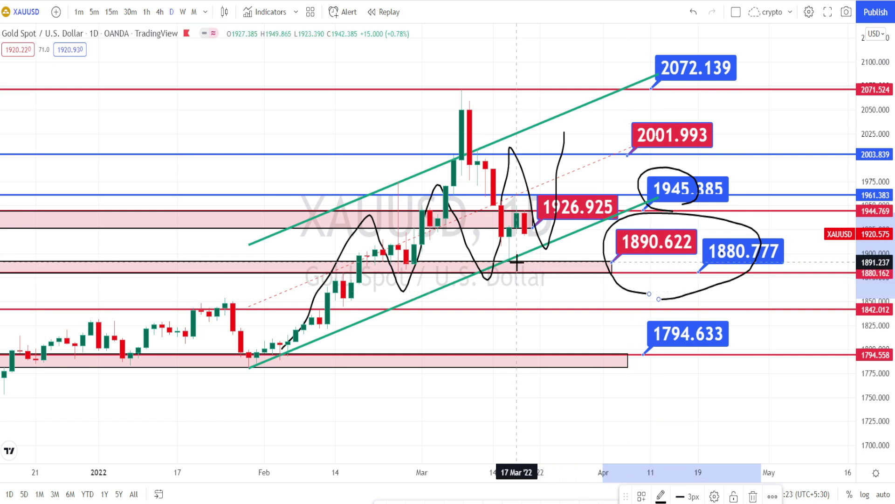
mouse_move(521, 275)
left_mouse_down()
mouse_move(531, 304)
mouse_move(513, 306)
mouse_move(525, 314)
mouse_move(548, 283)
left_mouse_up()
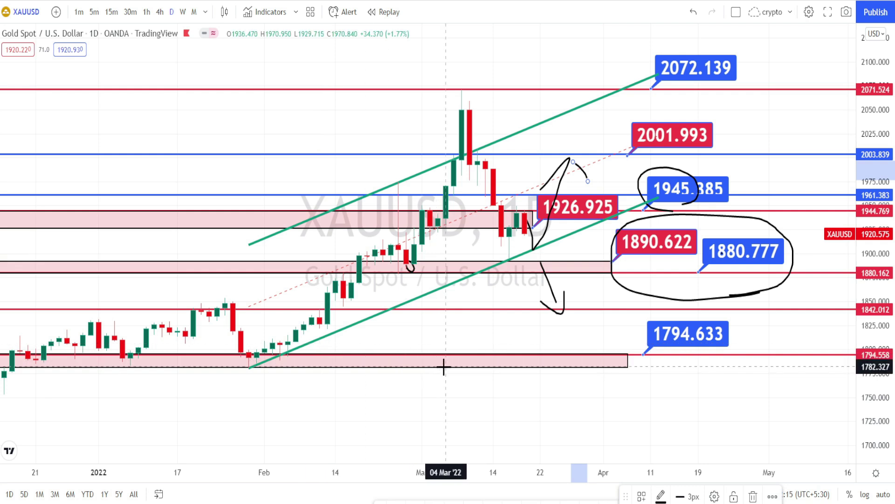
Show the 1-hour chart and draw a falling trend line from the 10 March high at 2009.426 along the 18 March highs to 22 March
type("60")
key("Return")
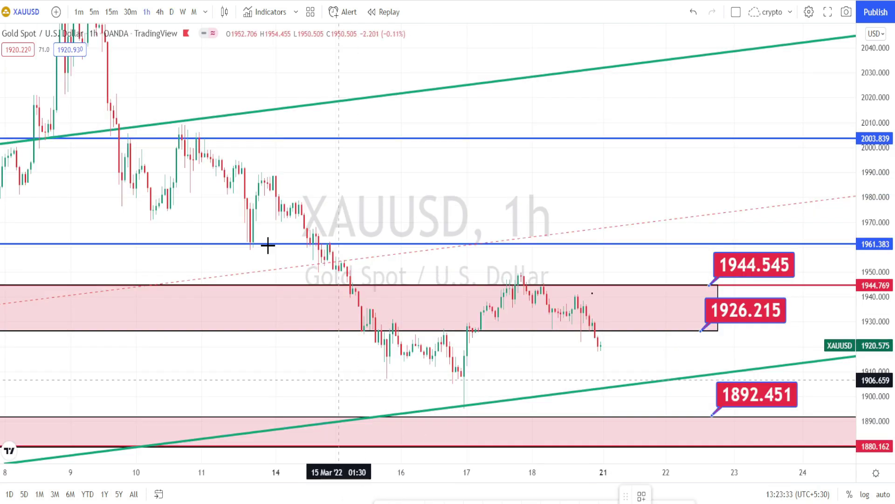
left_click(182, 124)
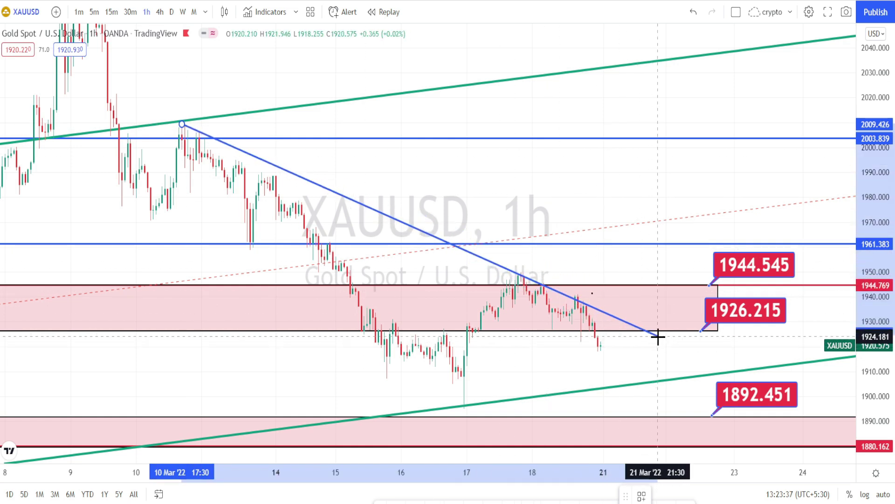
left_click(726, 364)
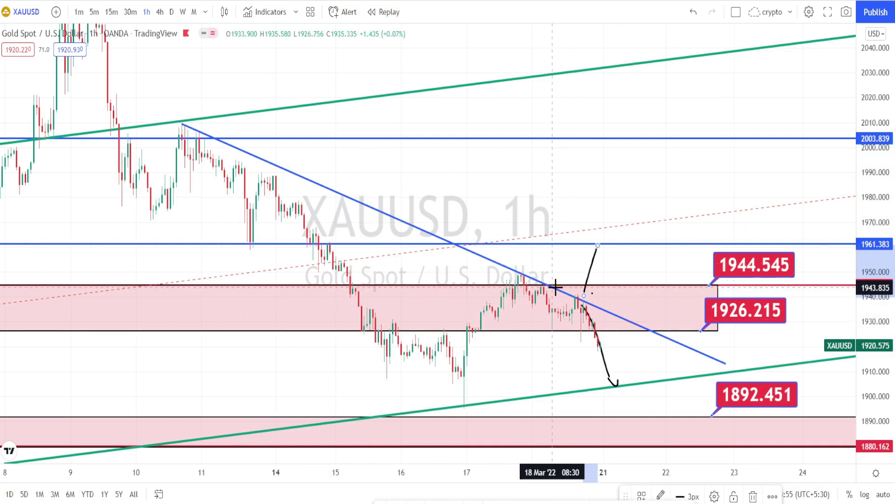
Brush small circles along the falling trend line and an upward arrow from its 17–18 March touch
mouse_move(555, 286)
left_mouse_down()
mouse_move(555, 296)
mouse_move(563, 290)
mouse_move(645, 327)
left_mouse_up()
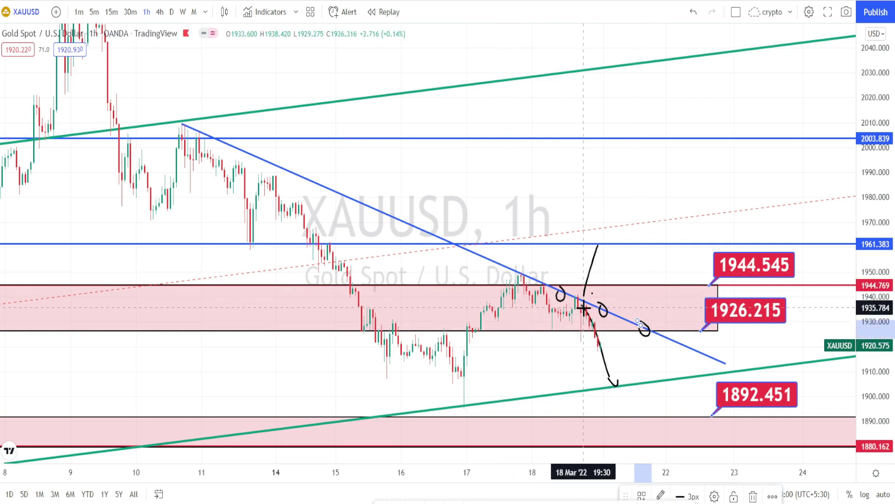
left_click_drag(424, 224, 427, 233)
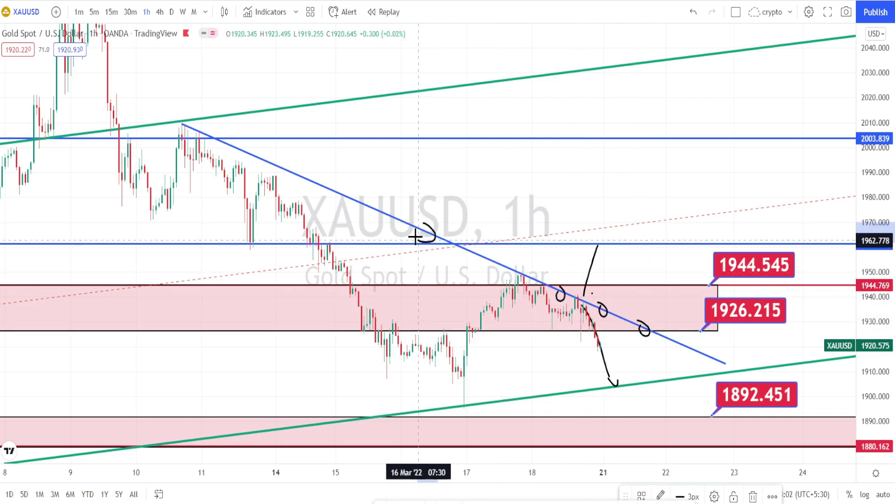
left_click_drag(375, 195, 381, 223)
mouse_move(530, 279)
left_mouse_down()
mouse_move(544, 216)
mouse_move(528, 220)
mouse_move(567, 230)
left_mouse_up()
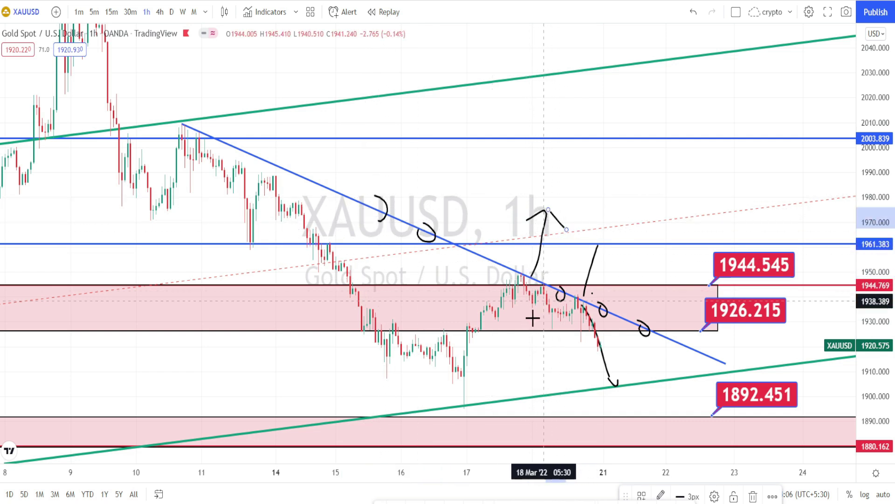
Brush circles along the channel's lower line and around the 1892.451 label, with falling strokes from the current price
mouse_move(459, 392)
left_mouse_down()
mouse_move(485, 394)
mouse_move(461, 382)
left_mouse_up()
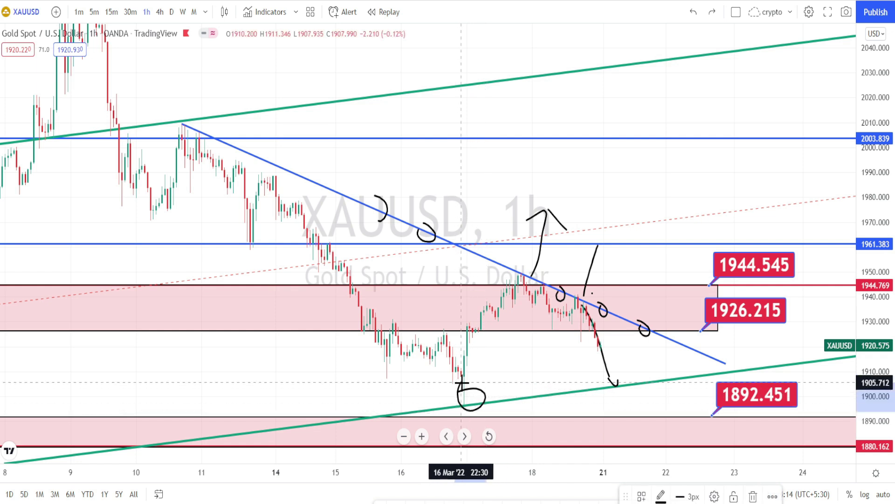
mouse_move(526, 387)
left_mouse_down()
mouse_move(550, 388)
mouse_move(543, 382)
left_mouse_up()
mouse_move(599, 333)
left_mouse_down()
mouse_move(616, 380)
mouse_move(604, 395)
mouse_move(660, 392)
left_mouse_up()
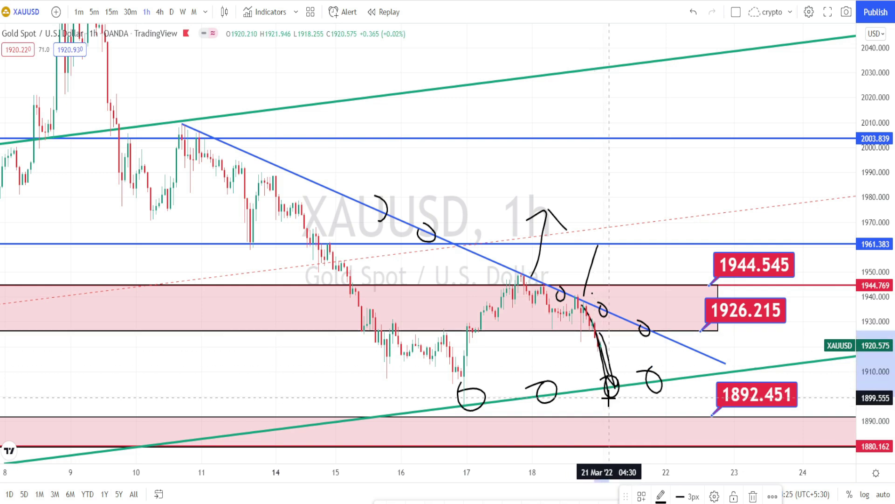
left_click_drag(695, 394, 717, 373)
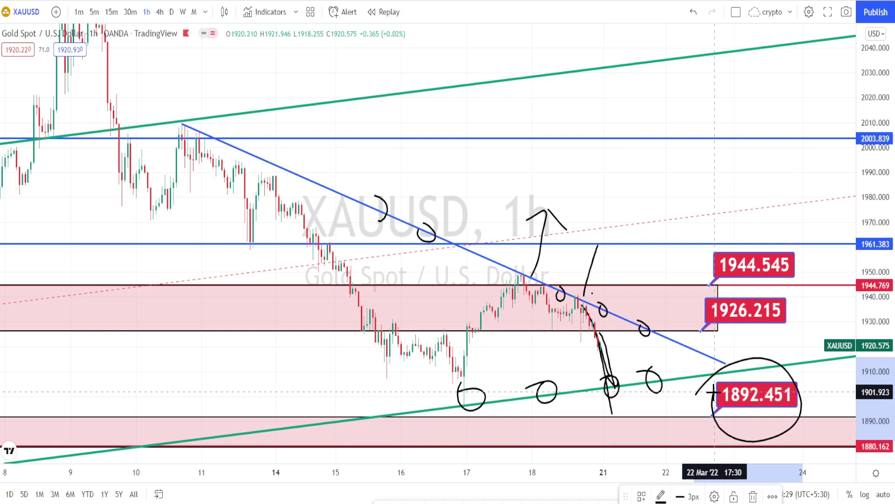
left_click_drag(561, 352, 588, 437)
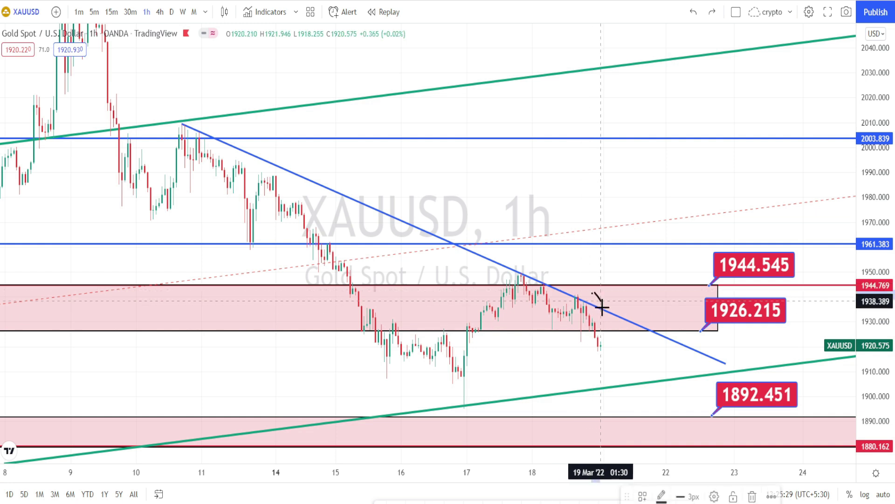
Circle the 18 March trend line touches and the 1892.451 label, and brush arrows toward the 1961.383 level and the lower zone
left_click_drag(601, 307, 588, 294)
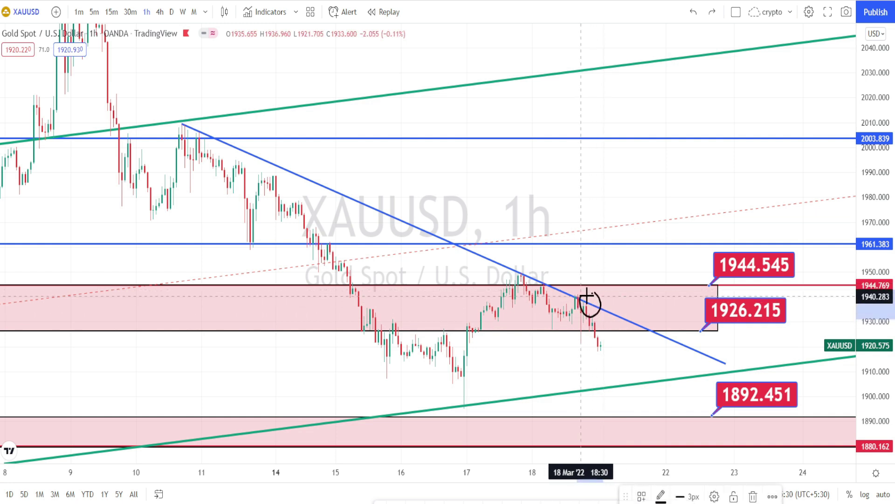
mouse_move(539, 272)
left_mouse_down()
mouse_move(536, 295)
mouse_move(612, 243)
mouse_move(627, 268)
left_mouse_up()
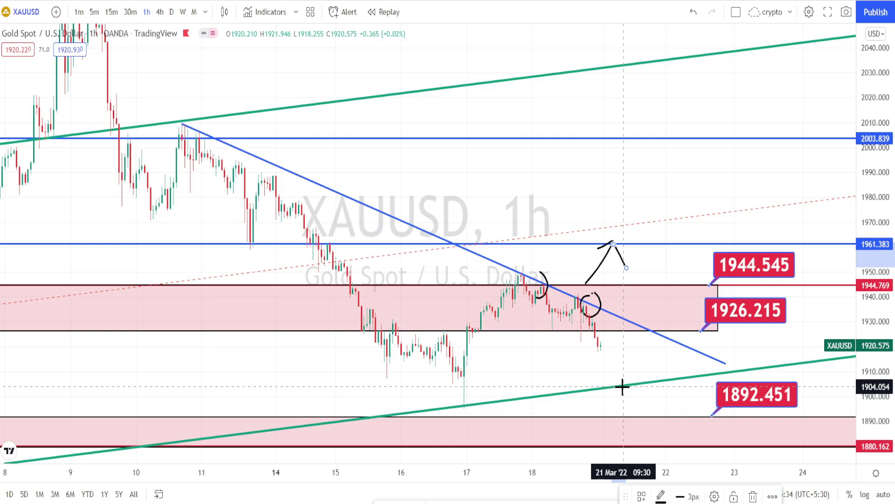
mouse_move(740, 416)
left_mouse_down()
mouse_move(703, 420)
mouse_move(793, 373)
mouse_move(742, 417)
left_mouse_up()
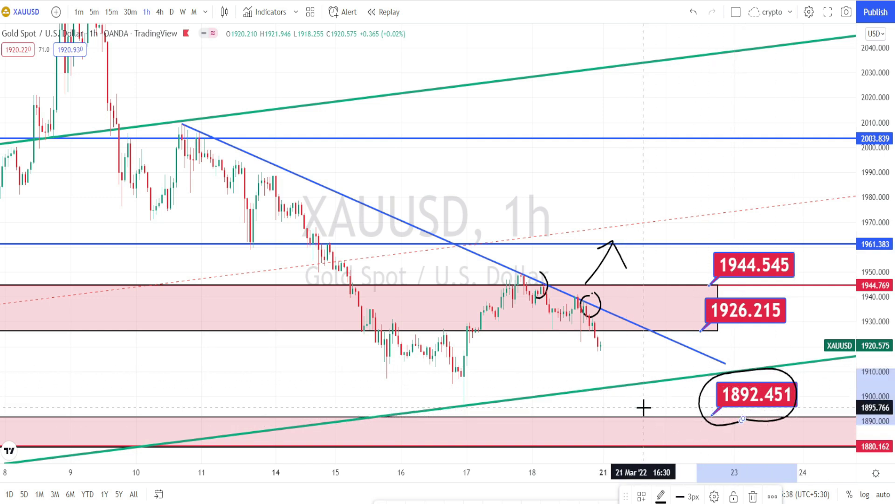
left_click_drag(645, 409, 658, 452)
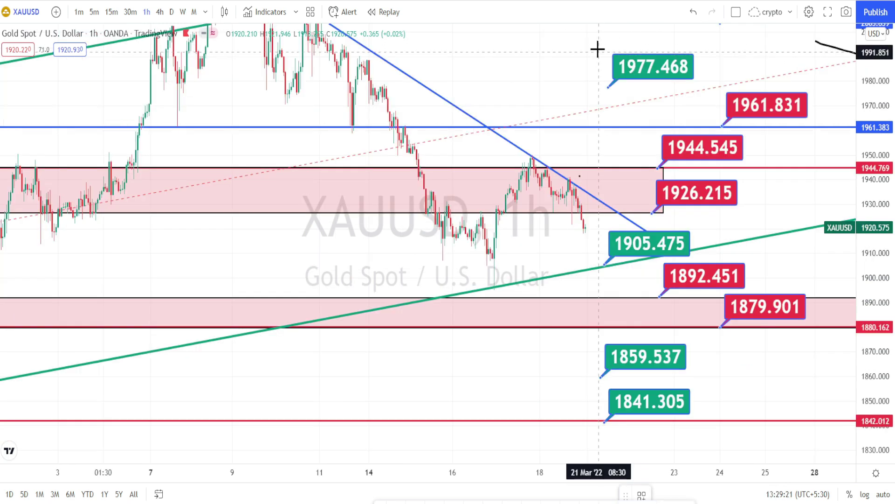
Brush outlines around the 1977.468, 1905.475, 1859.537 and 1841.305 labels and a rising path from the mid-March low
mouse_move(601, 44)
left_mouse_down()
mouse_move(710, 44)
mouse_move(699, 94)
mouse_move(581, 71)
mouse_move(581, 46)
left_mouse_up()
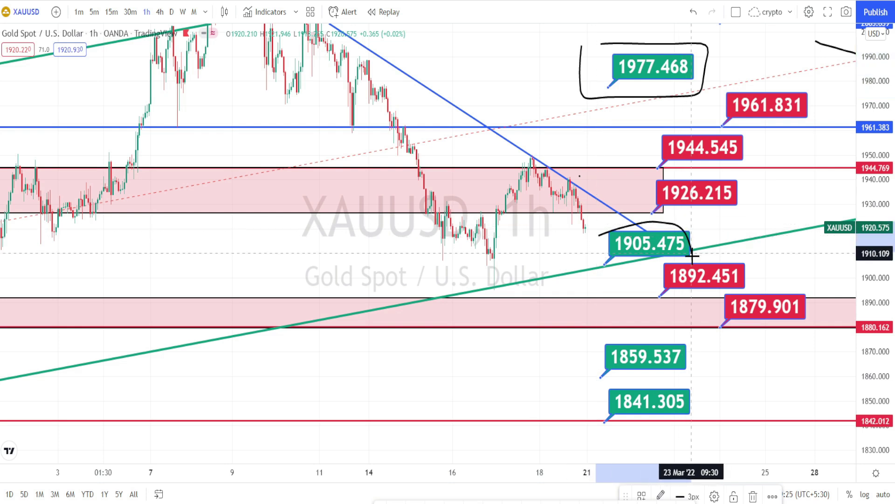
left_click_drag(597, 235, 592, 241)
mouse_move(591, 346)
left_mouse_down()
mouse_move(702, 351)
mouse_move(698, 382)
mouse_move(598, 369)
left_mouse_up()
mouse_move(493, 254)
left_mouse_down()
mouse_move(522, 156)
mouse_move(542, 278)
mouse_move(561, 217)
mouse_move(573, 248)
mouse_move(589, 233)
mouse_move(610, 127)
mouse_move(597, 145)
mouse_move(636, 160)
left_mouse_up()
mouse_move(579, 268)
left_mouse_down()
mouse_move(588, 318)
mouse_move(599, 304)
left_mouse_up()
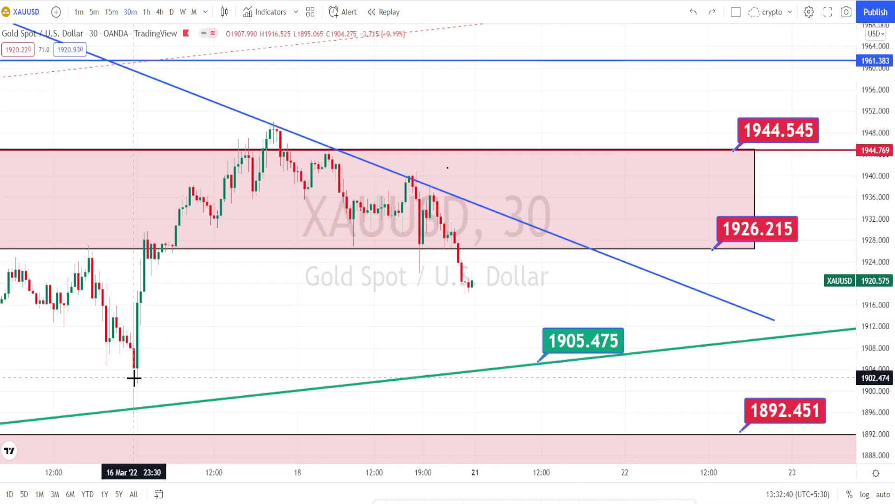
Brush the rise from the 17 March low and the fall from the trend line, and circle 1926.215, 1944.545 and the zone break
left_click_drag(134, 374, 349, 154)
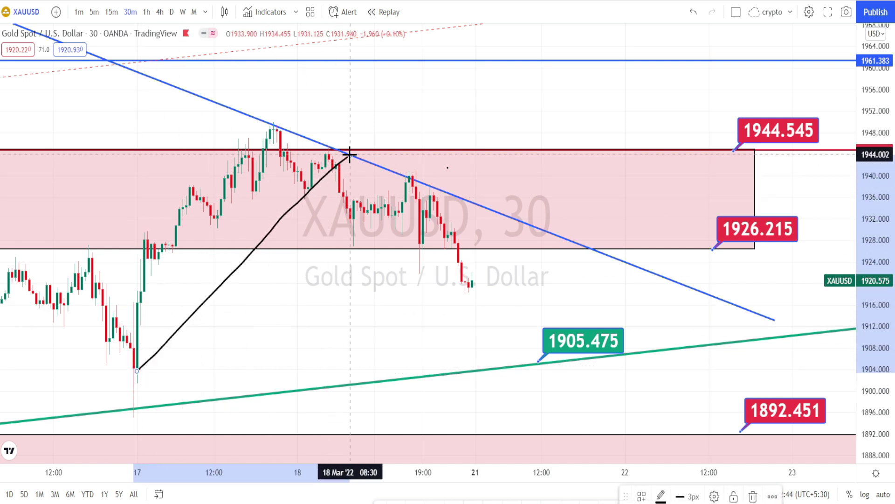
mouse_move(276, 122)
left_mouse_down()
mouse_move(270, 116)
mouse_move(301, 144)
mouse_move(307, 134)
mouse_move(294, 156)
mouse_move(385, 254)
left_mouse_up()
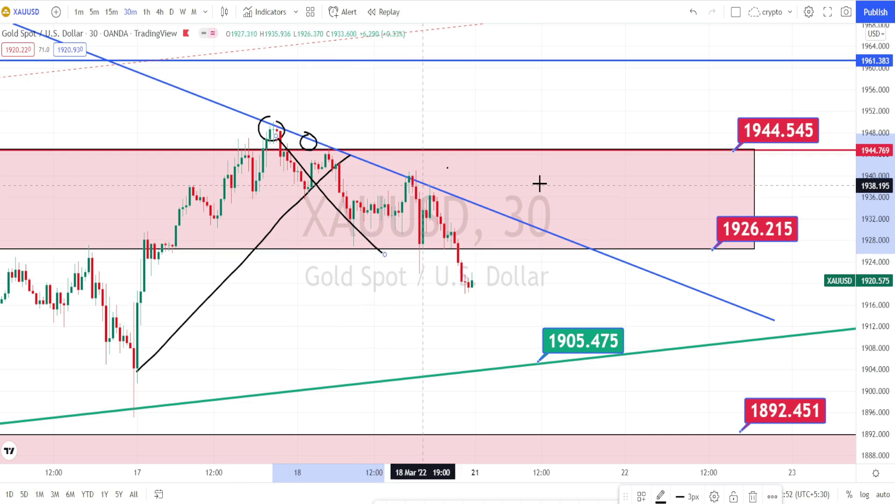
mouse_move(704, 256)
left_mouse_down()
mouse_move(807, 257)
mouse_move(706, 222)
mouse_move(713, 213)
left_mouse_up()
mouse_move(784, 163)
left_mouse_down()
mouse_move(735, 94)
mouse_move(775, 148)
left_mouse_up()
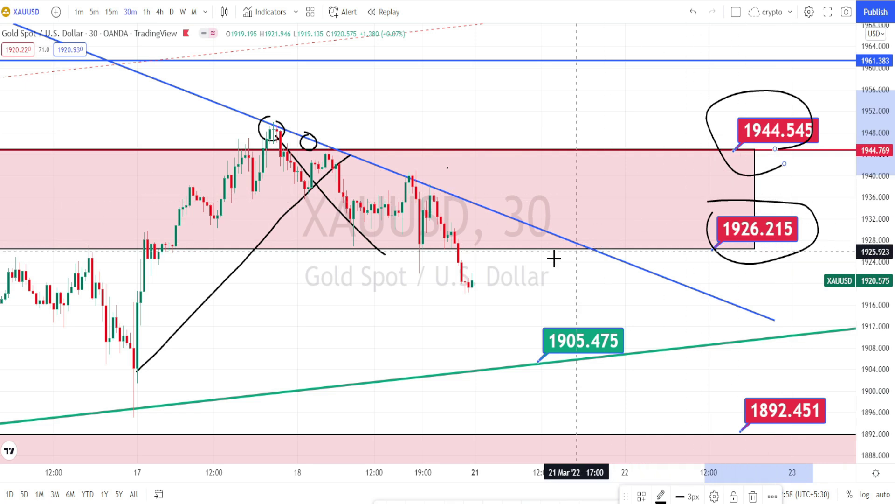
mouse_move(437, 243)
left_mouse_down()
mouse_move(468, 233)
mouse_move(443, 241)
left_mouse_up()
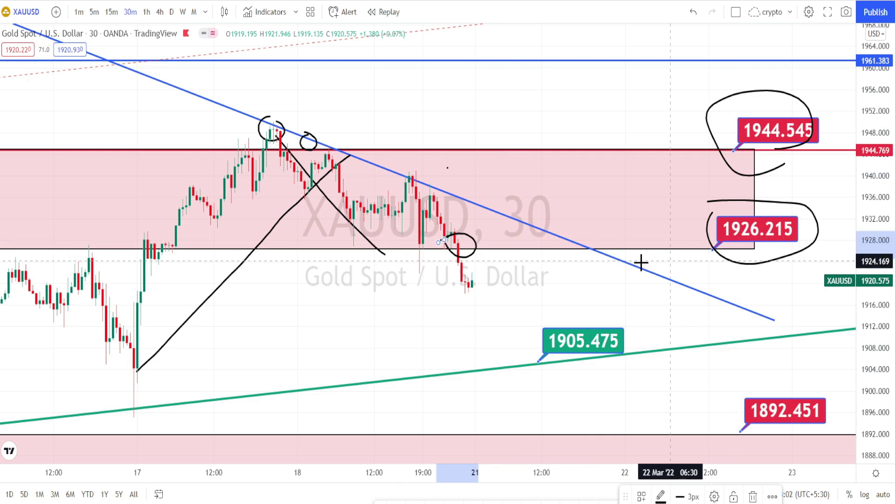
Brush a falling arrow to the channel's lower line and circle the 1905.475 label and nearby points along that line
mouse_move(452, 260)
left_mouse_down()
mouse_move(497, 363)
mouse_move(514, 359)
left_mouse_up()
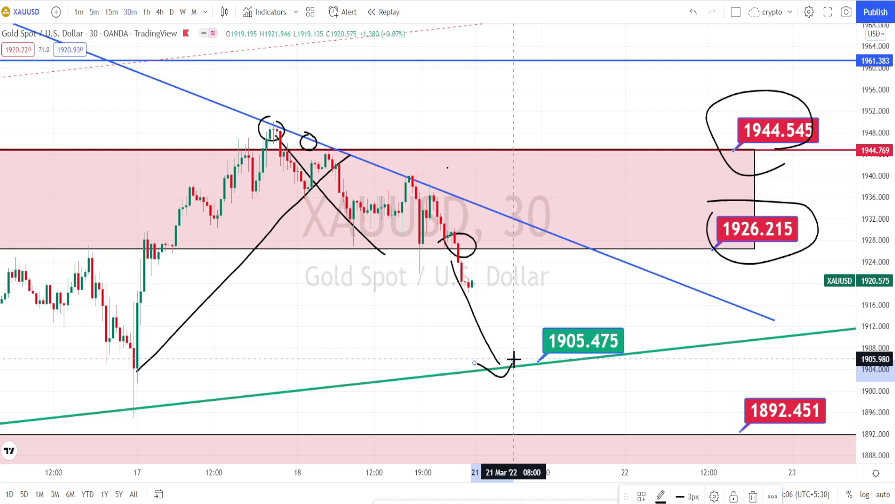
mouse_move(581, 373)
left_mouse_down()
mouse_move(561, 374)
mouse_move(546, 316)
mouse_move(623, 333)
mouse_move(582, 372)
left_mouse_up()
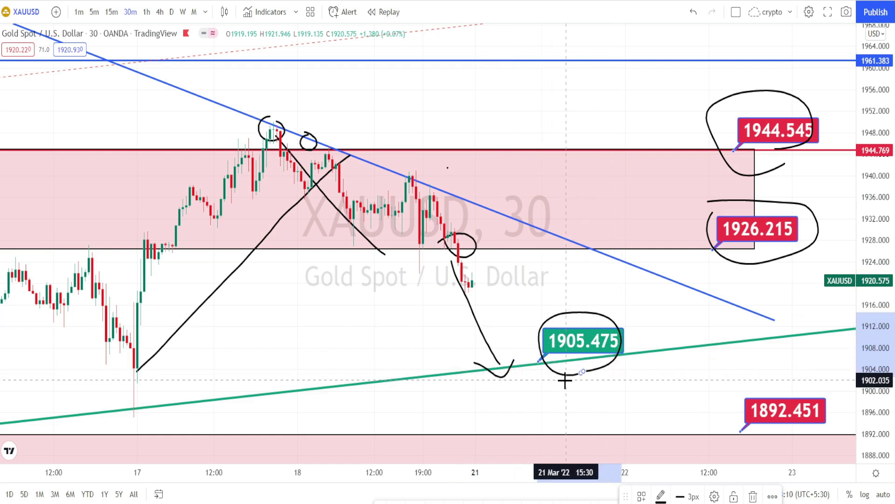
mouse_move(414, 368)
left_mouse_down()
mouse_move(432, 376)
mouse_move(414, 369)
left_mouse_up()
mouse_move(477, 359)
left_mouse_down()
mouse_move(488, 380)
mouse_move(513, 360)
left_mouse_up()
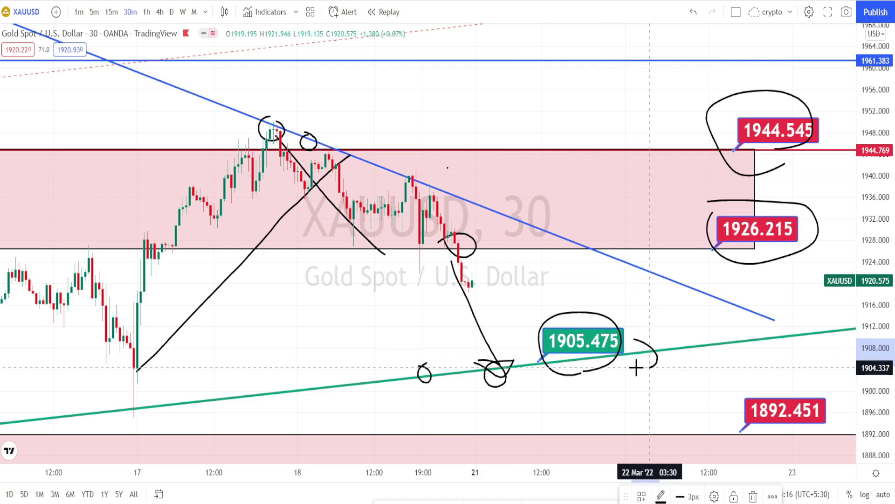
Undo all brush marks on the 30-minute chart
key("ctrl+z")
key("ctrl+z")
key("ctrl+z")
key("ctrl+z")
key("ctrl+z")
key("ctrl+z")
key("ctrl+z")
key("ctrl+z")
key("ctrl+z")
key("ctrl+z")
key("ctrl+z")
key("ctrl+z")
Brush a falling path through the channel's lower line to the 1892.451 level, circle that label and add a downward arrow in the zone
mouse_move(470, 254)
left_mouse_down()
mouse_move(520, 380)
mouse_move(530, 334)
mouse_move(561, 446)
mouse_move(569, 424)
left_mouse_up()
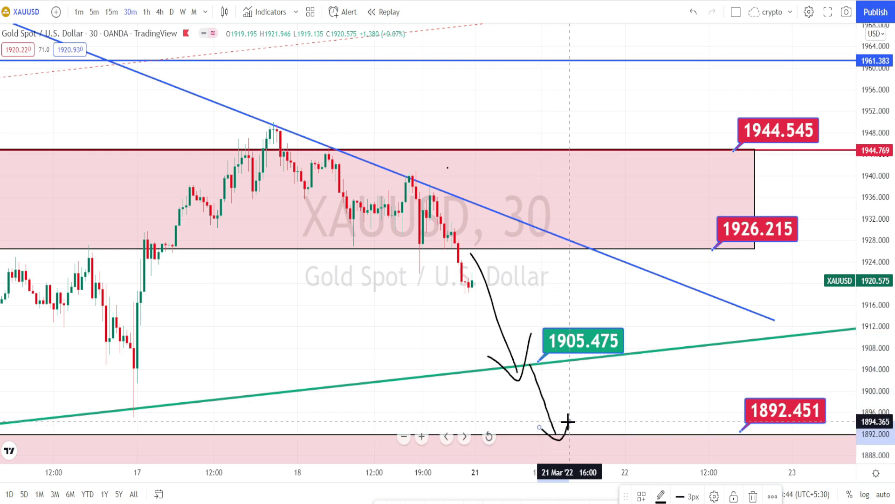
mouse_move(769, 429)
left_mouse_down()
mouse_move(743, 387)
mouse_move(753, 435)
left_mouse_up()
mouse_move(619, 437)
left_mouse_down()
mouse_move(629, 457)
mouse_move(643, 437)
left_mouse_up()
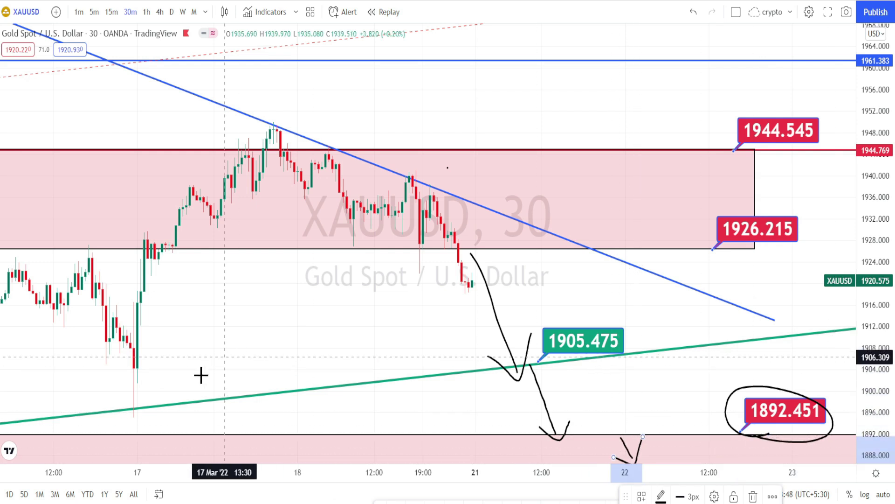
Brush a price wave bouncing on the channel's lower line and mark the next touch points on the lower line and falling trend line
left_click_drag(148, 392, 189, 276)
mouse_move(203, 244)
left_mouse_down()
mouse_move(249, 153)
mouse_move(289, 391)
mouse_move(383, 185)
mouse_move(405, 379)
mouse_move(465, 217)
left_mouse_up()
left_click_drag(460, 362, 445, 353)
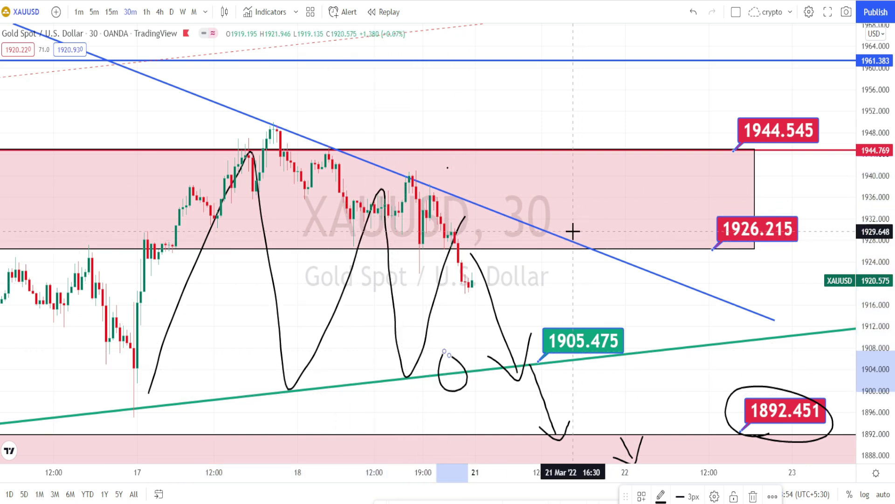
left_click_drag(575, 230, 600, 228)
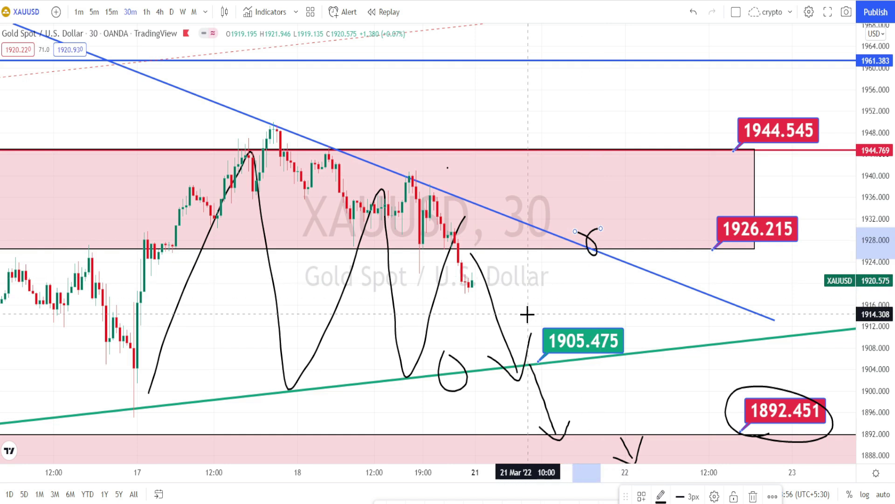
Undo the brushed falling path, price wave and touch-point marks
key("ctrl+z")
key("ctrl+z")
key("ctrl+z")
key("ctrl+z")
key("ctrl+z")
key("ctrl+z")
key("ctrl+z")
key("ctrl+z")
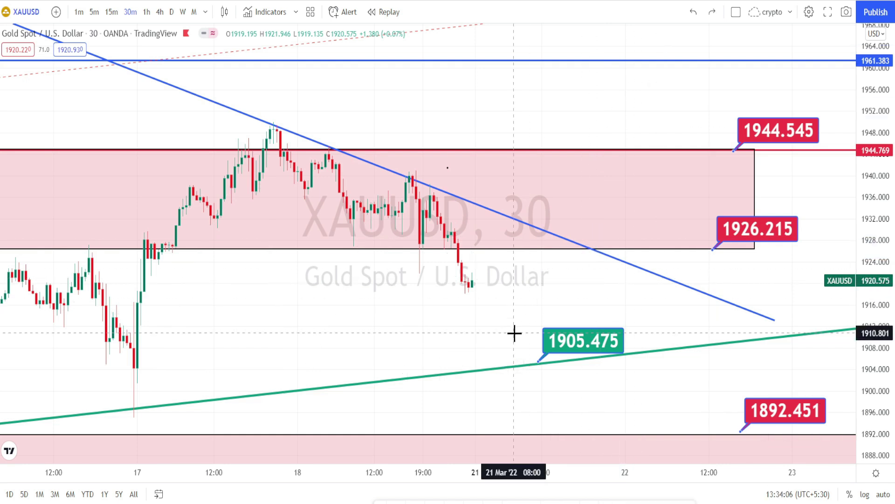
Outline the yellow Fibonacci price labels, circle the resistance area and 1944.545, and brush a falling arrow to the channel line and a rising arrow
mouse_move(451, 61)
left_mouse_down()
mouse_move(529, 70)
mouse_move(544, 166)
mouse_move(544, 383)
mouse_move(463, 394)
mouse_move(436, 340)
mouse_move(438, 74)
left_mouse_up()
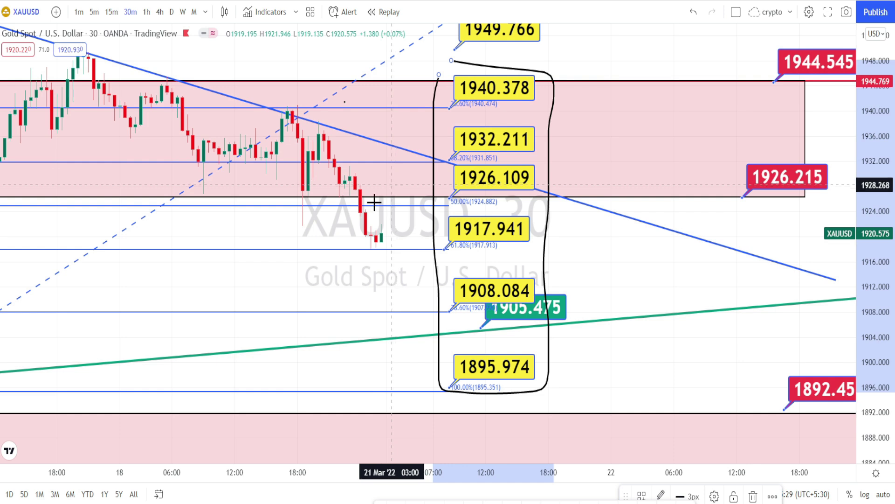
mouse_move(316, 117)
left_mouse_down()
mouse_move(372, 338)
mouse_move(358, 334)
mouse_move(382, 310)
left_mouse_up()
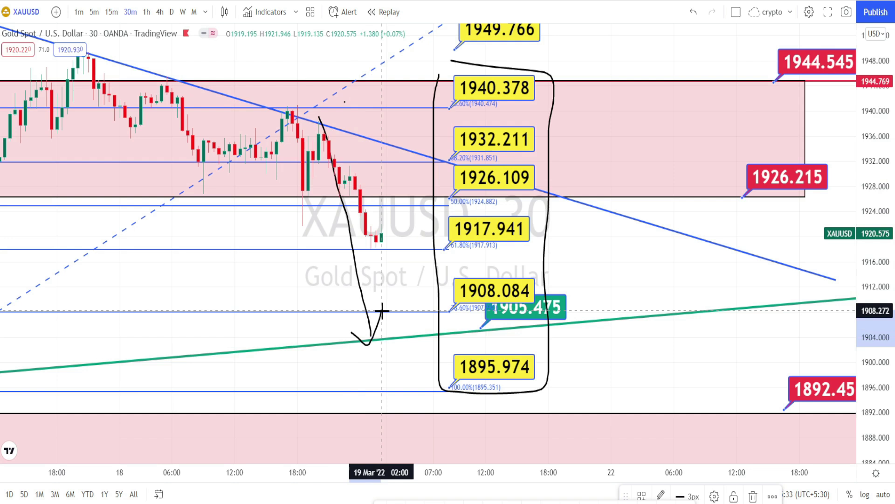
mouse_move(373, 79)
left_mouse_down()
mouse_move(420, 200)
mouse_move(369, 101)
mouse_move(382, 81)
left_mouse_up()
mouse_move(793, 110)
left_mouse_down()
mouse_move(800, 43)
mouse_move(820, 92)
left_mouse_up()
mouse_move(585, 139)
left_mouse_down()
mouse_move(630, 43)
mouse_move(596, 62)
mouse_move(630, 44)
mouse_move(663, 93)
left_mouse_up()
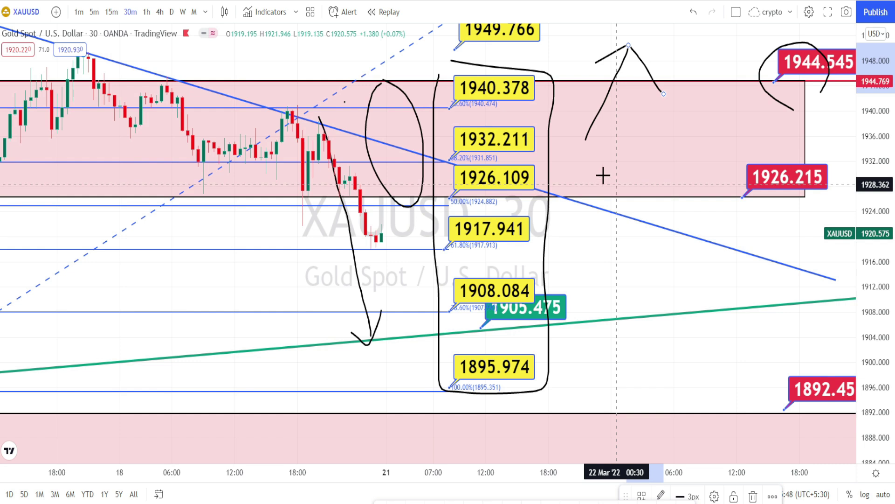
Show the 5-minute chart and draw a falling trend line from the 18 March 20:25 high at 1938.280 past the current price
left_click(94, 11)
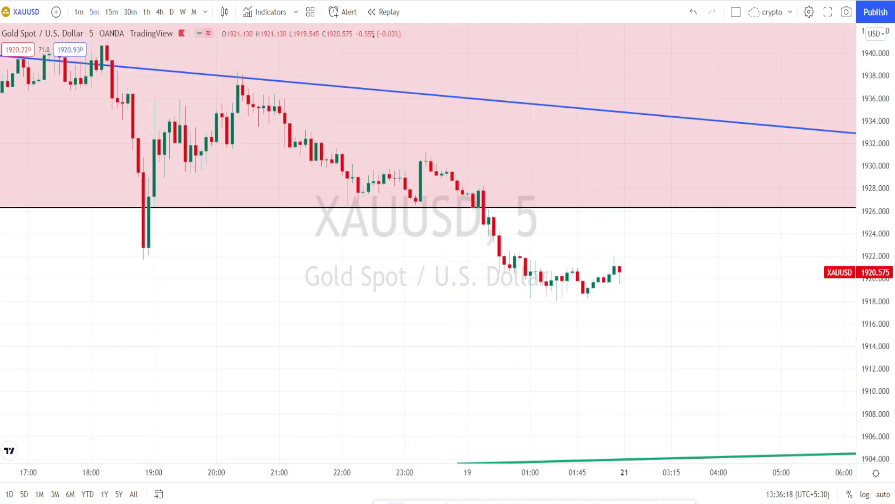
left_click(242, 73)
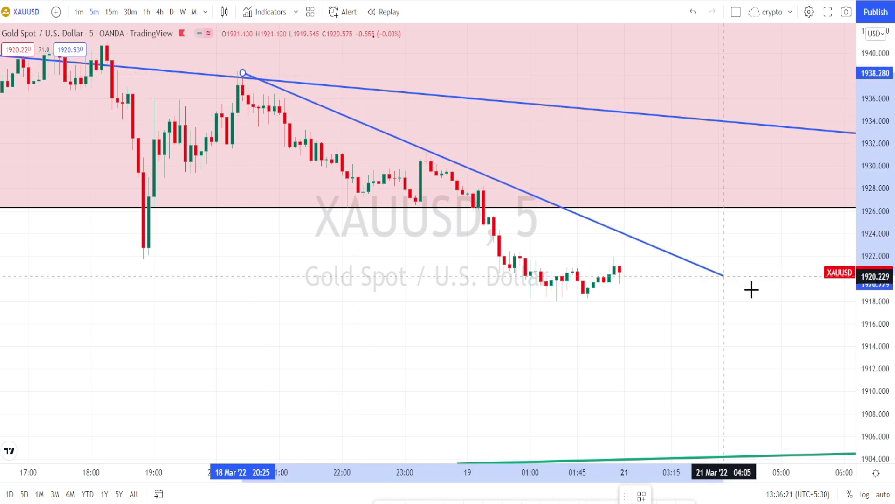
left_click(811, 329)
left_click(660, 415)
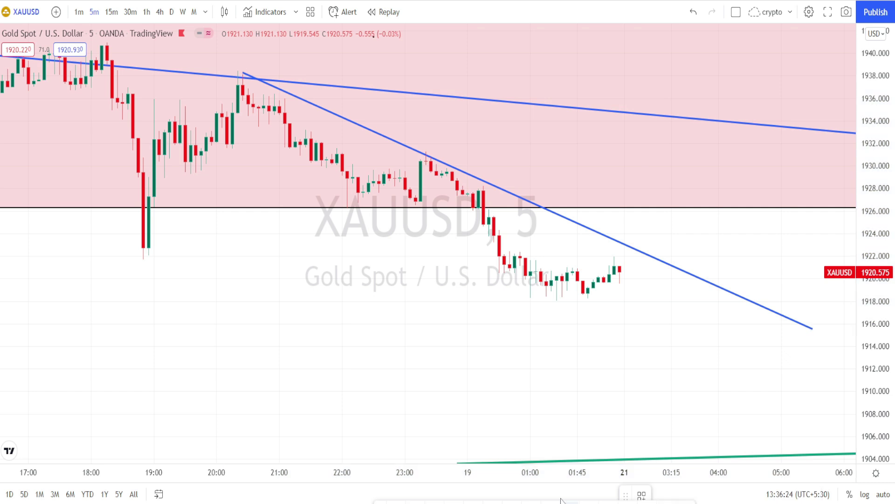
Brush falling price paths from the 18 March high along the new 5-minute trend line and mark its upcoming touch area
mouse_move(243, 69)
left_mouse_down()
mouse_move(378, 218)
mouse_move(432, 152)
mouse_move(418, 159)
mouse_move(556, 316)
left_mouse_up()
mouse_move(447, 175)
left_mouse_down()
mouse_move(540, 321)
mouse_move(590, 295)
mouse_move(620, 251)
left_mouse_up()
mouse_move(673, 260)
left_mouse_down()
mouse_move(661, 274)
mouse_move(661, 255)
left_mouse_up()
mouse_move(597, 221)
left_mouse_down()
mouse_move(601, 236)
mouse_move(573, 218)
mouse_move(640, 392)
mouse_move(652, 350)
left_mouse_up()
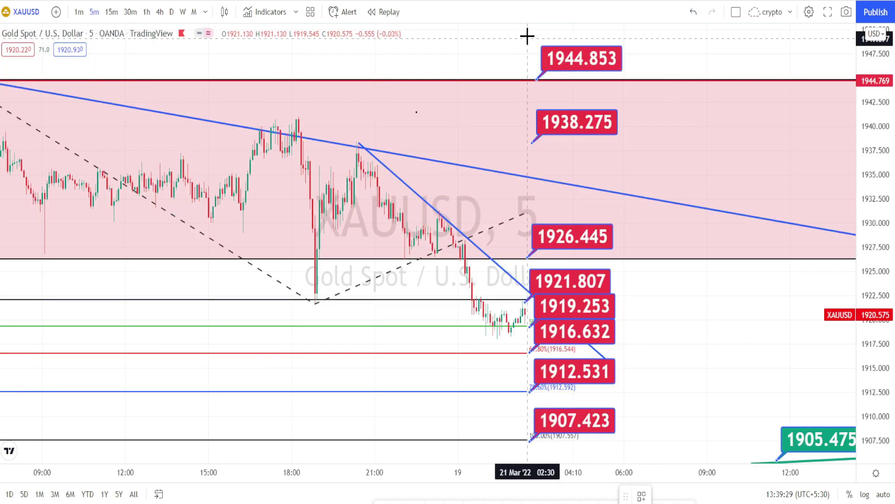
Brush an outline around the price labels from 1944.853 to 1907.423 and a falling arrow from the 18 March high toward the 1912.531 level
mouse_move(528, 35)
left_mouse_down()
mouse_move(651, 44)
mouse_move(642, 439)
mouse_move(522, 445)
mouse_move(531, 45)
left_mouse_up()
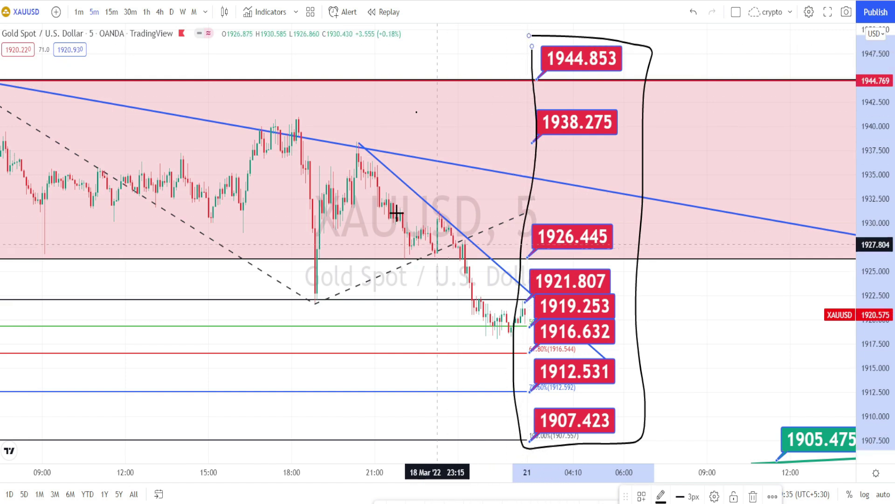
mouse_move(346, 168)
left_mouse_down()
mouse_move(478, 373)
mouse_move(489, 377)
mouse_move(480, 394)
mouse_move(487, 388)
left_mouse_up()
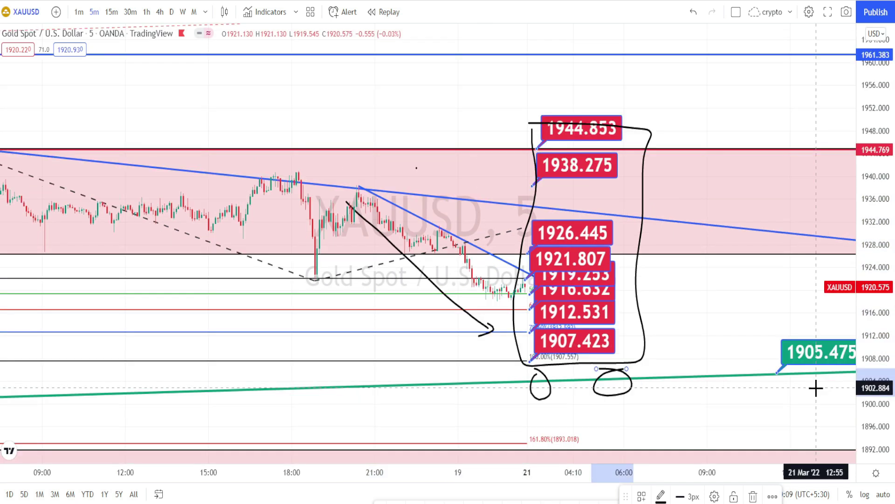